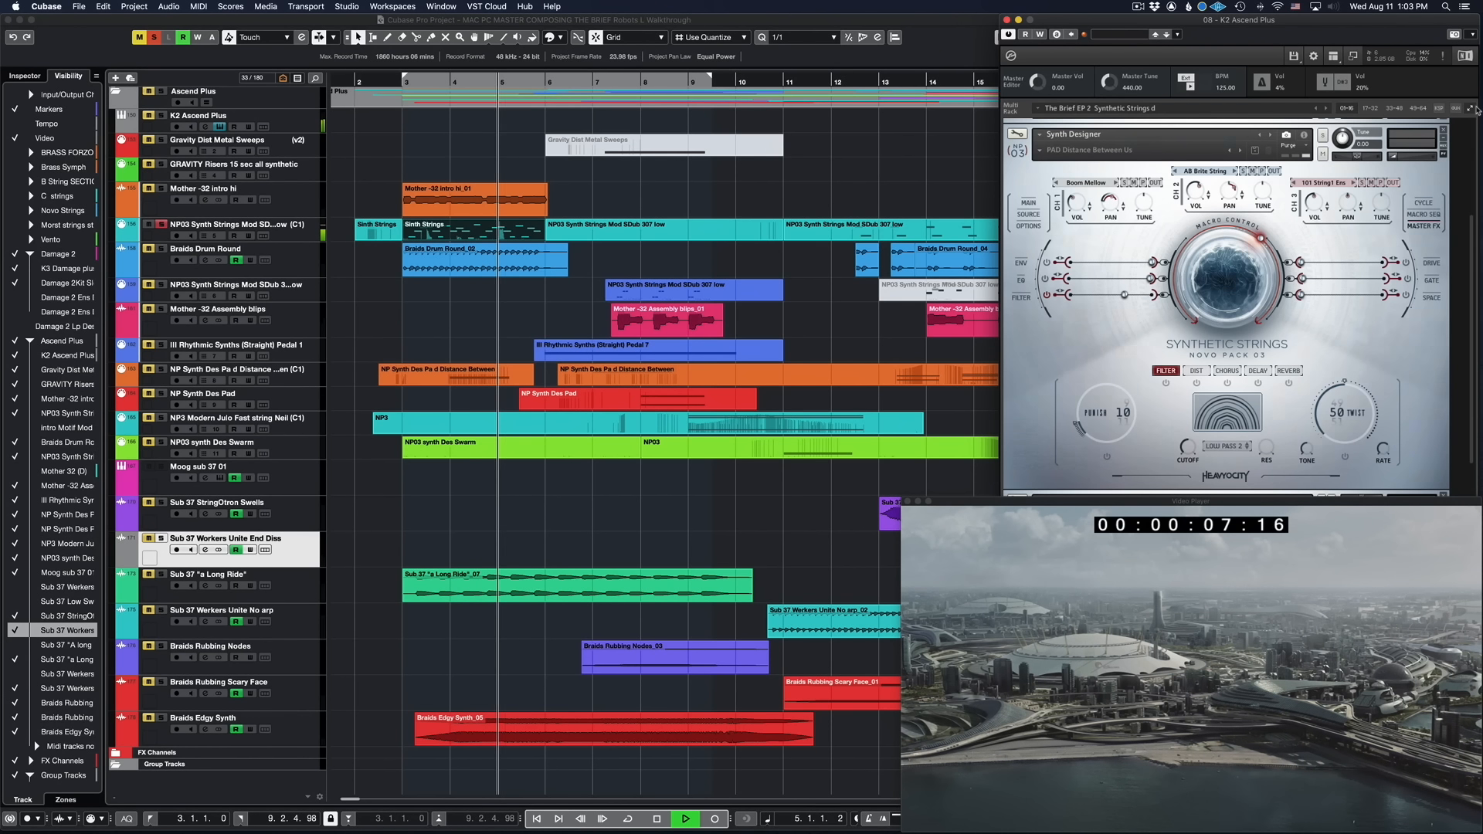
# Step: Show the I Modern Synths instrument in the K2 Ascend Plus rack and audition Braids Drum Round with the NP03 Synth Strings from bar 3
pyautogui.click(1471, 108)
pyautogui.click(1471, 108)
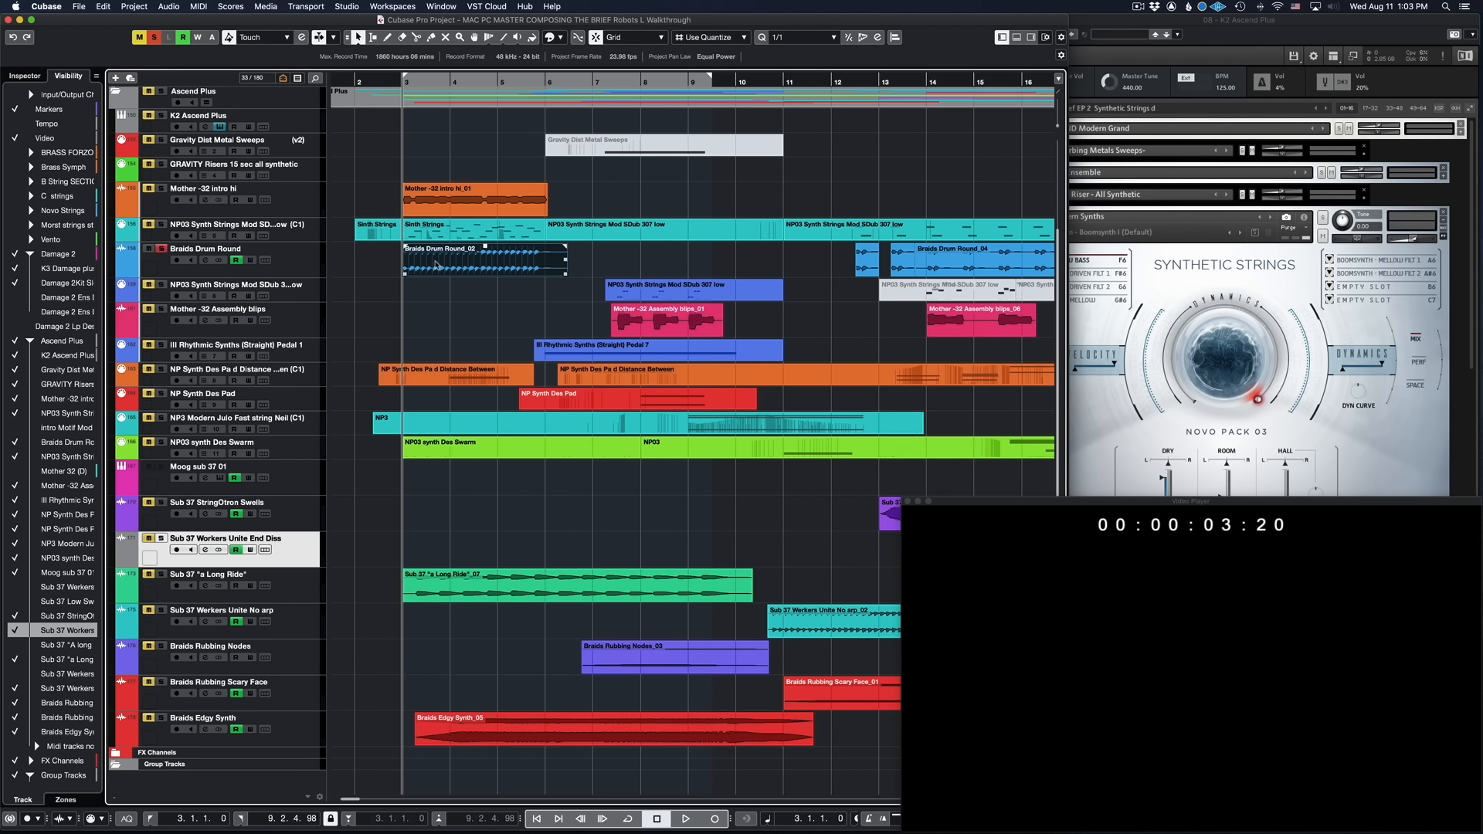
pyautogui.press('space')
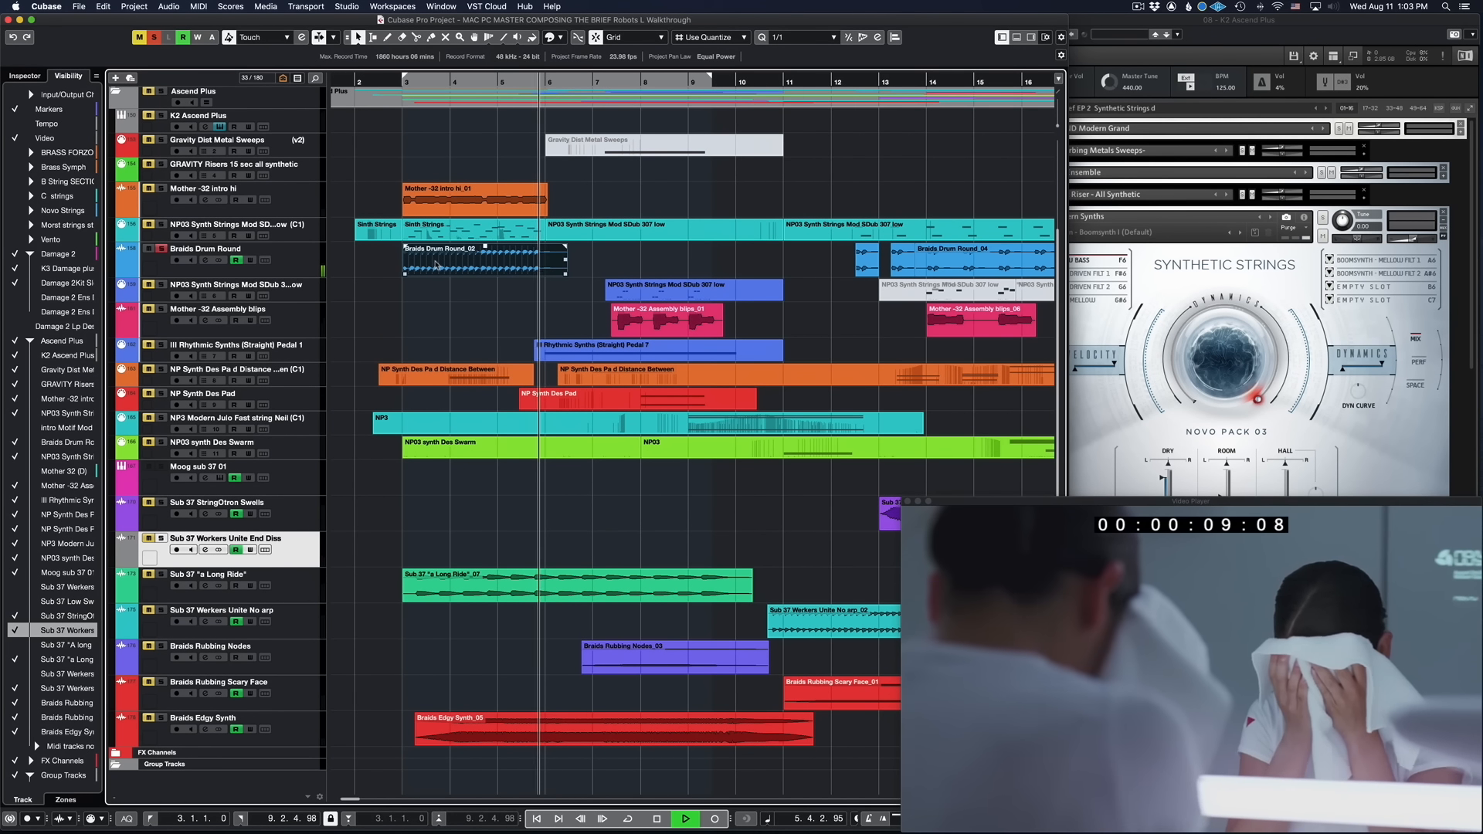
pyautogui.press('space')
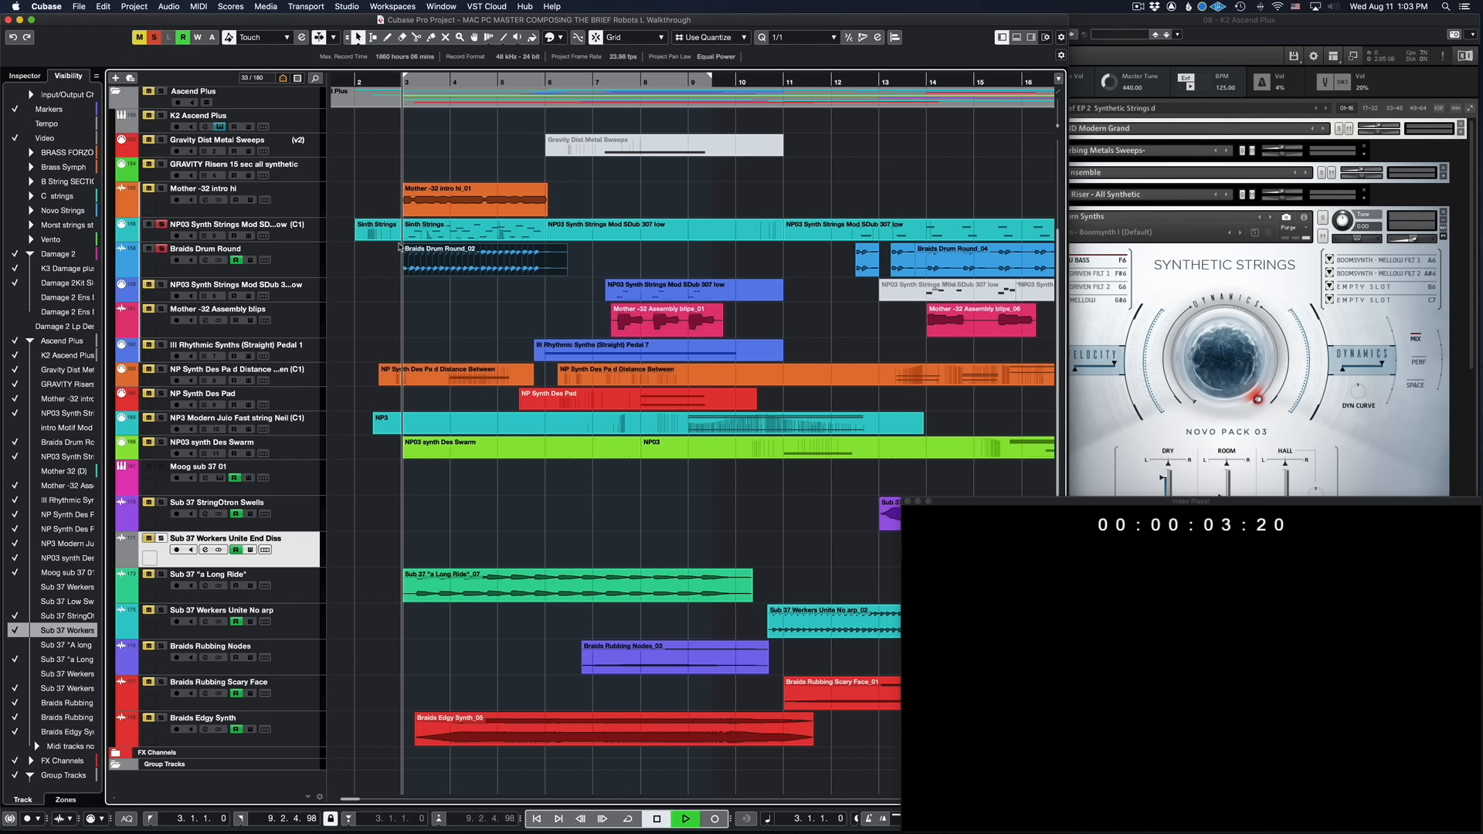
pyautogui.press('space')
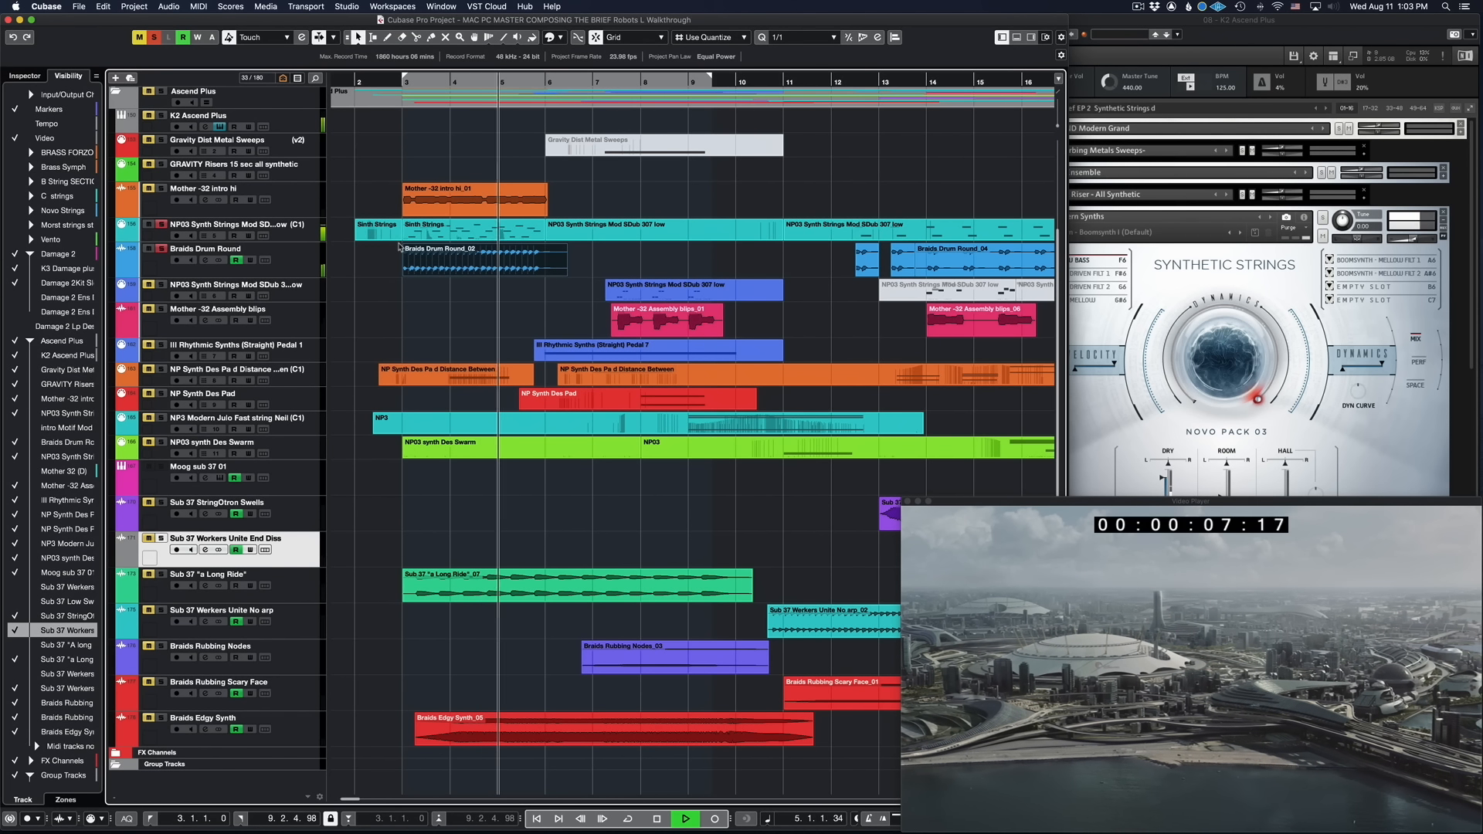
pyautogui.press('space')
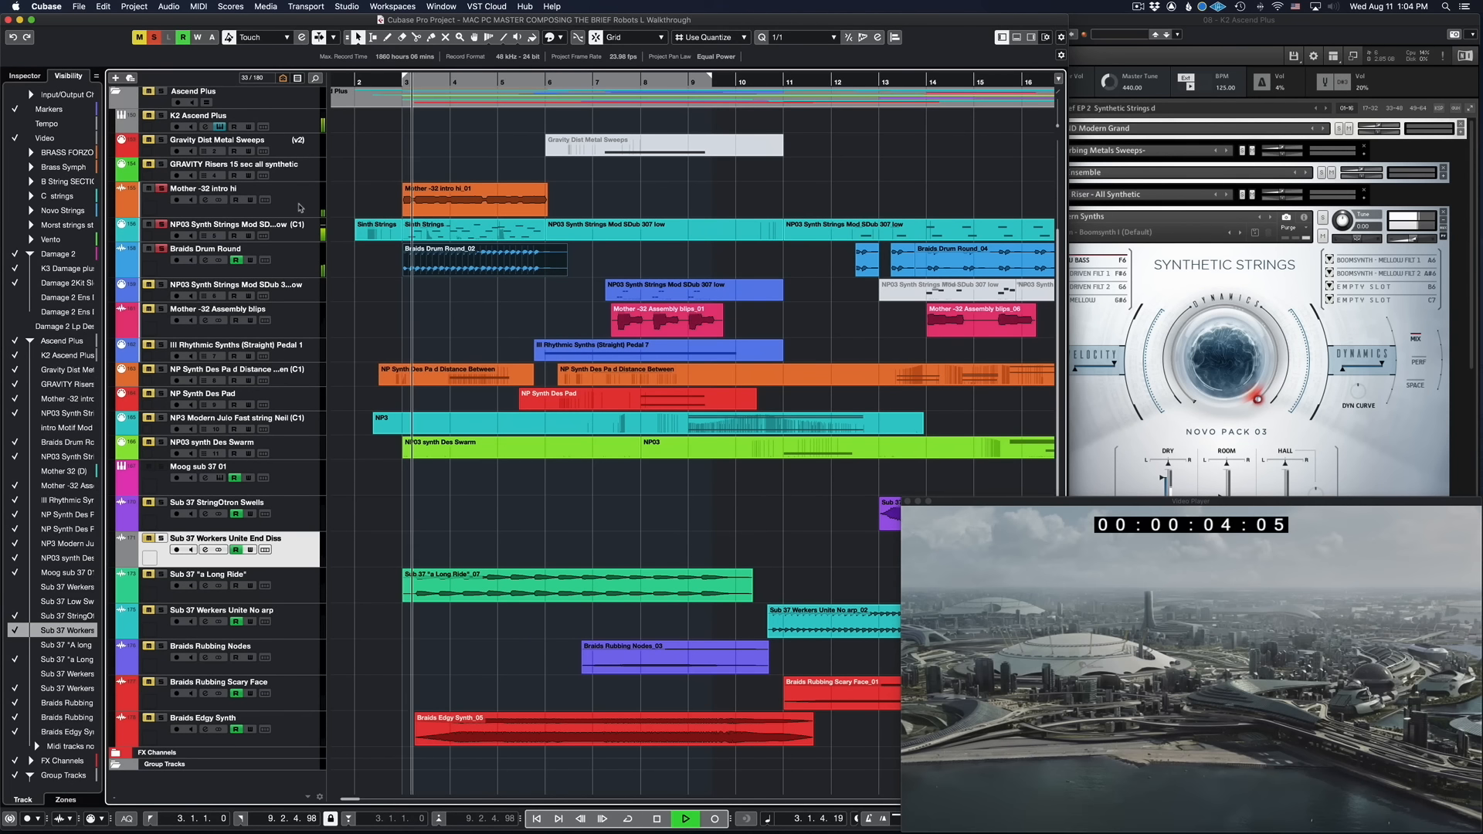
# Step: Audition the Mother -32 intro hi, Sub 37 "a Long Ride" and Braids Edgy Synth tracks in solo from bar 3
pyautogui.click(422, 203)
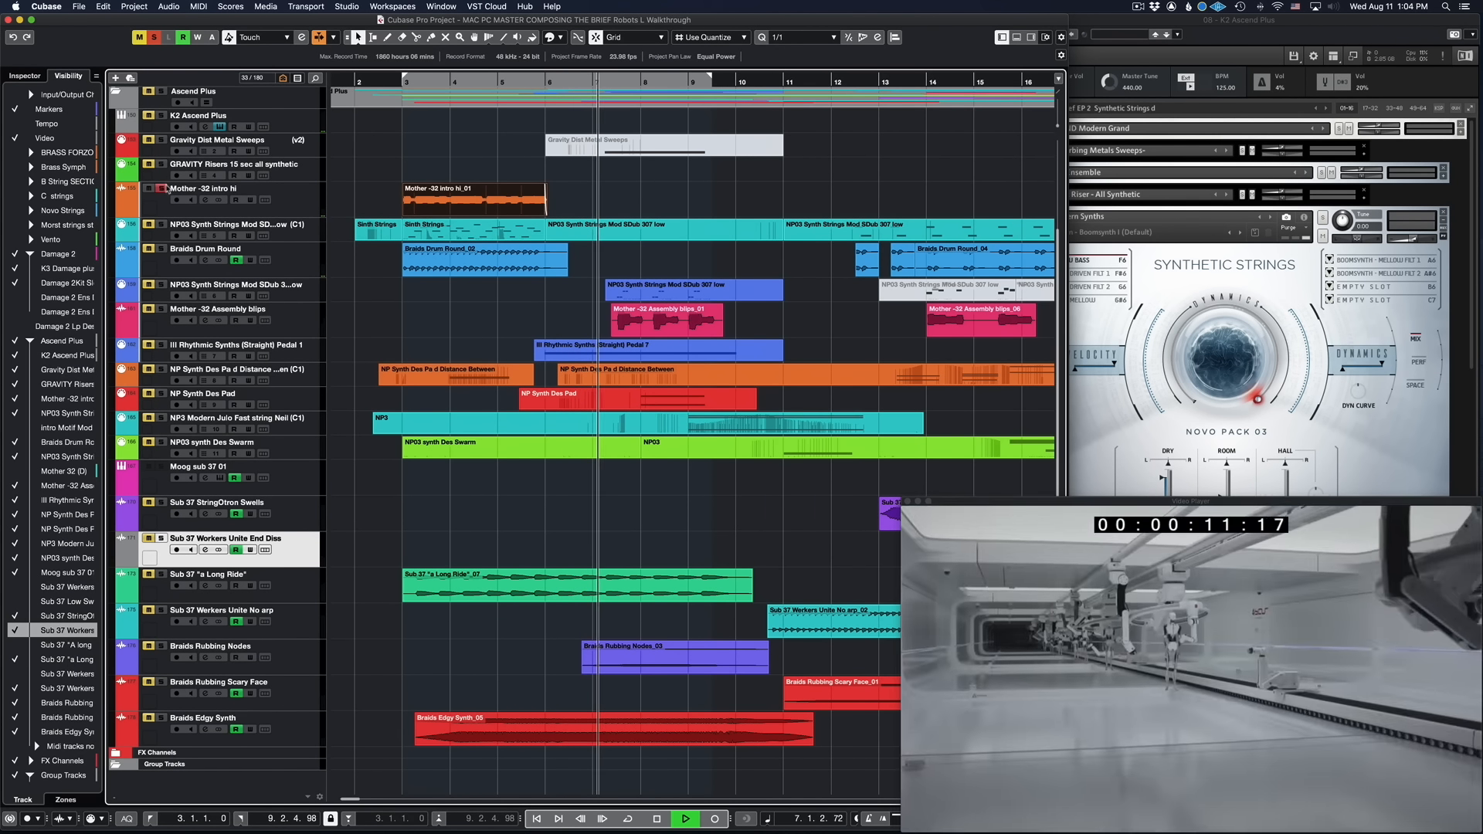
pyautogui.press('space')
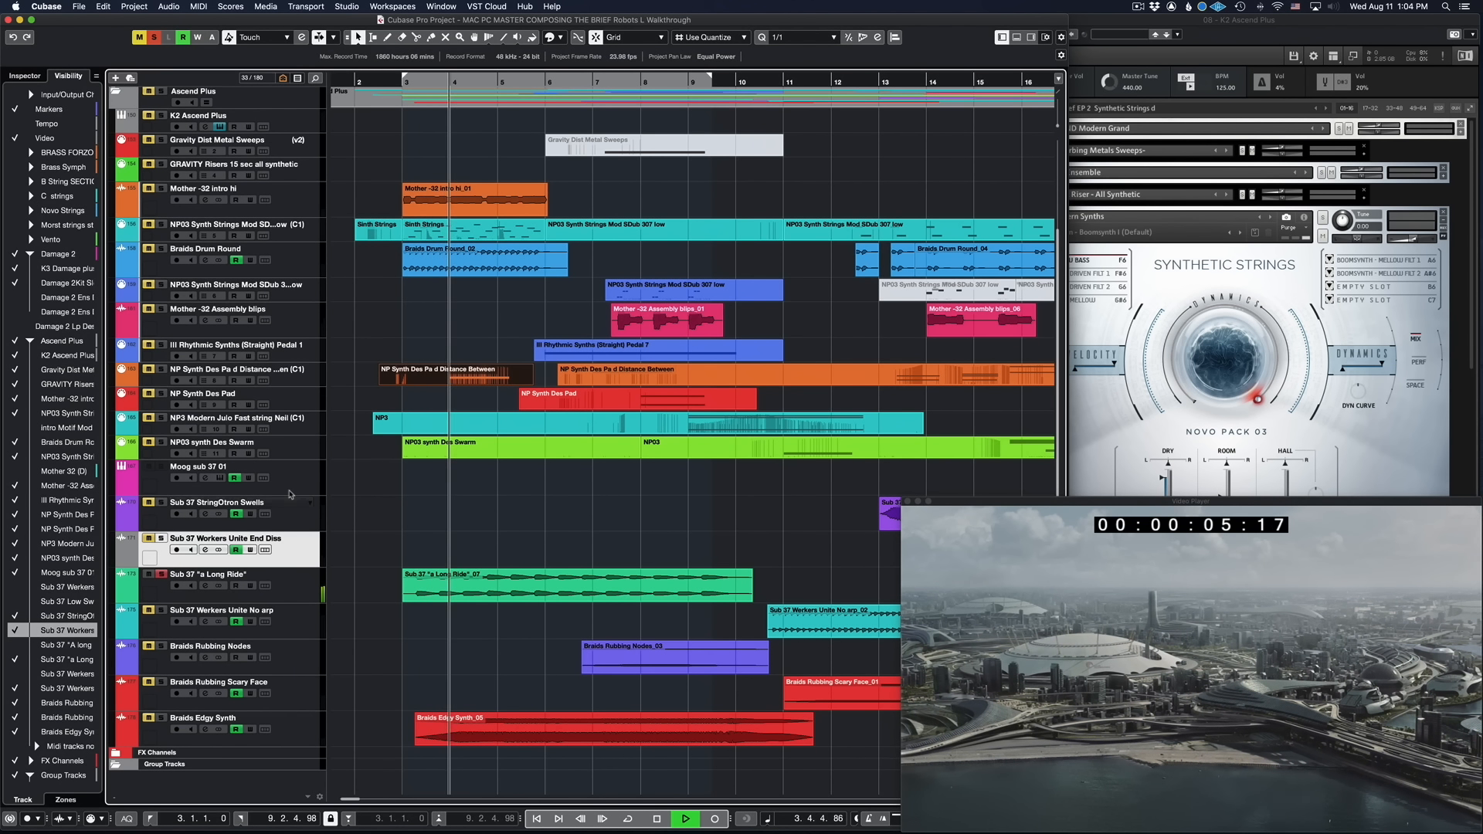
pyautogui.press('space')
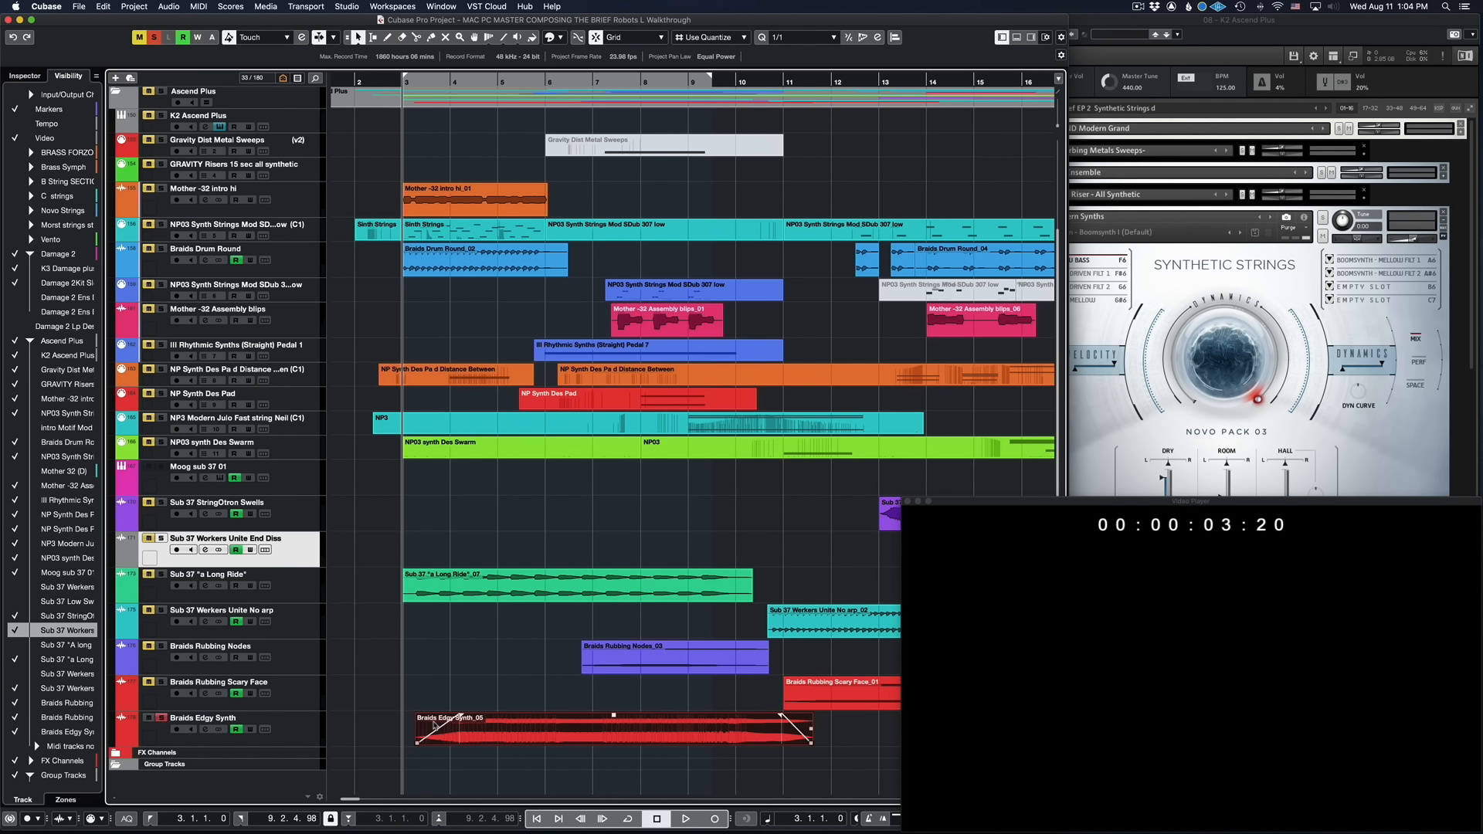
pyautogui.press('space')
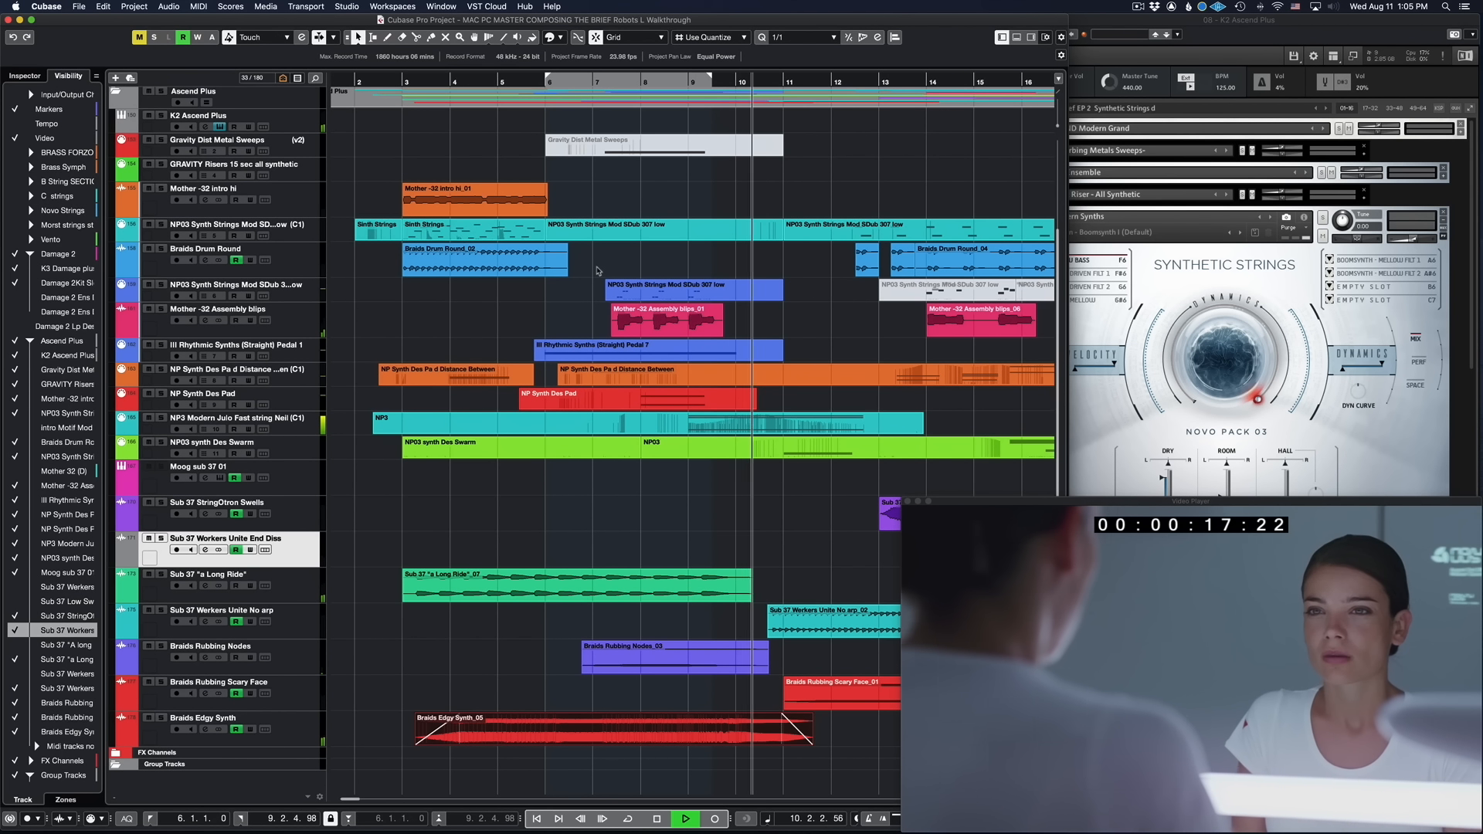
# Step: Audition the III Rhythmic Synths track in solo from bar 6 and together with NP Synth Des Pad from bar 8
pyautogui.press('space')
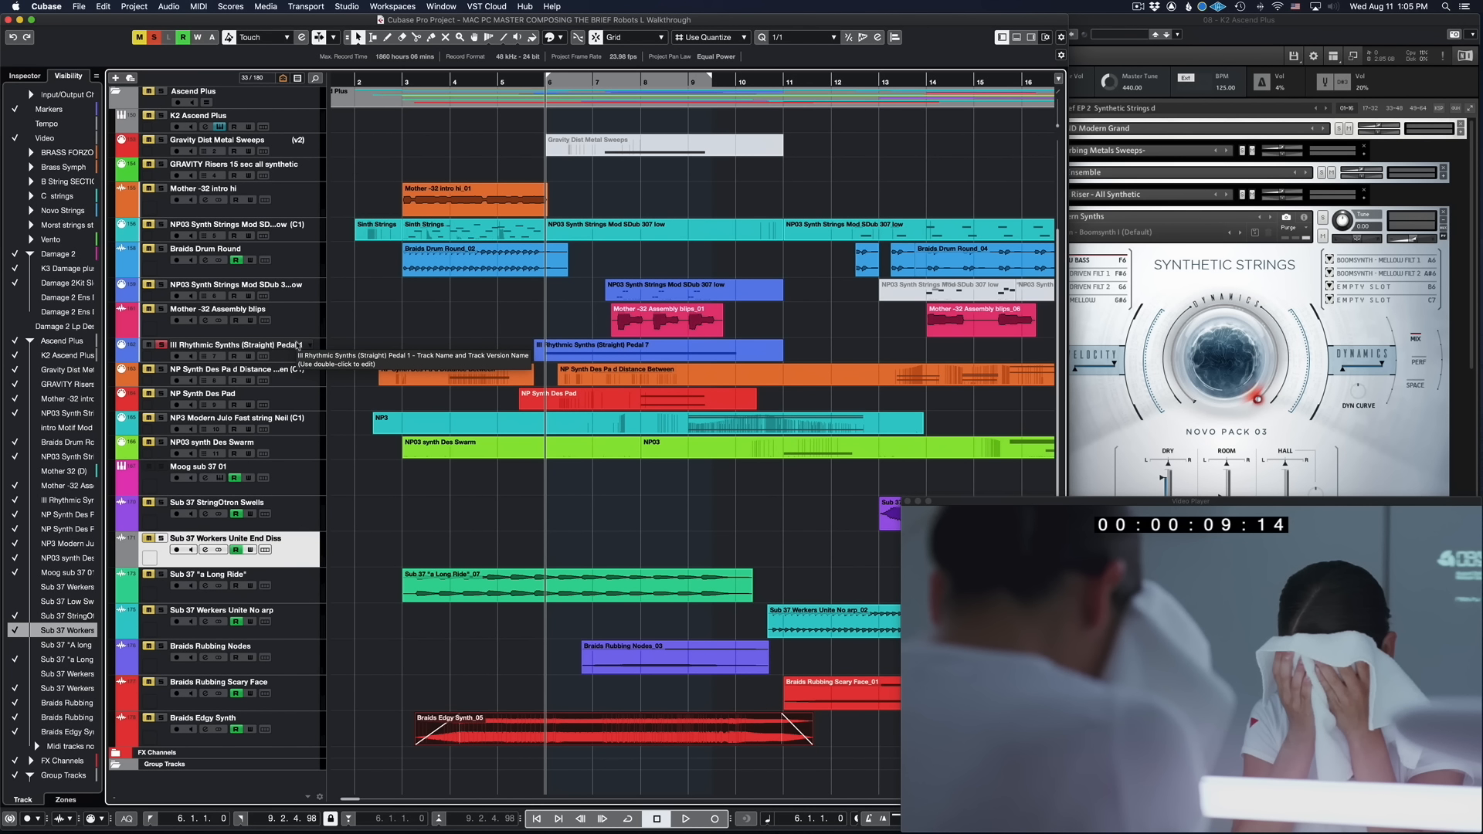
pyautogui.press('space')
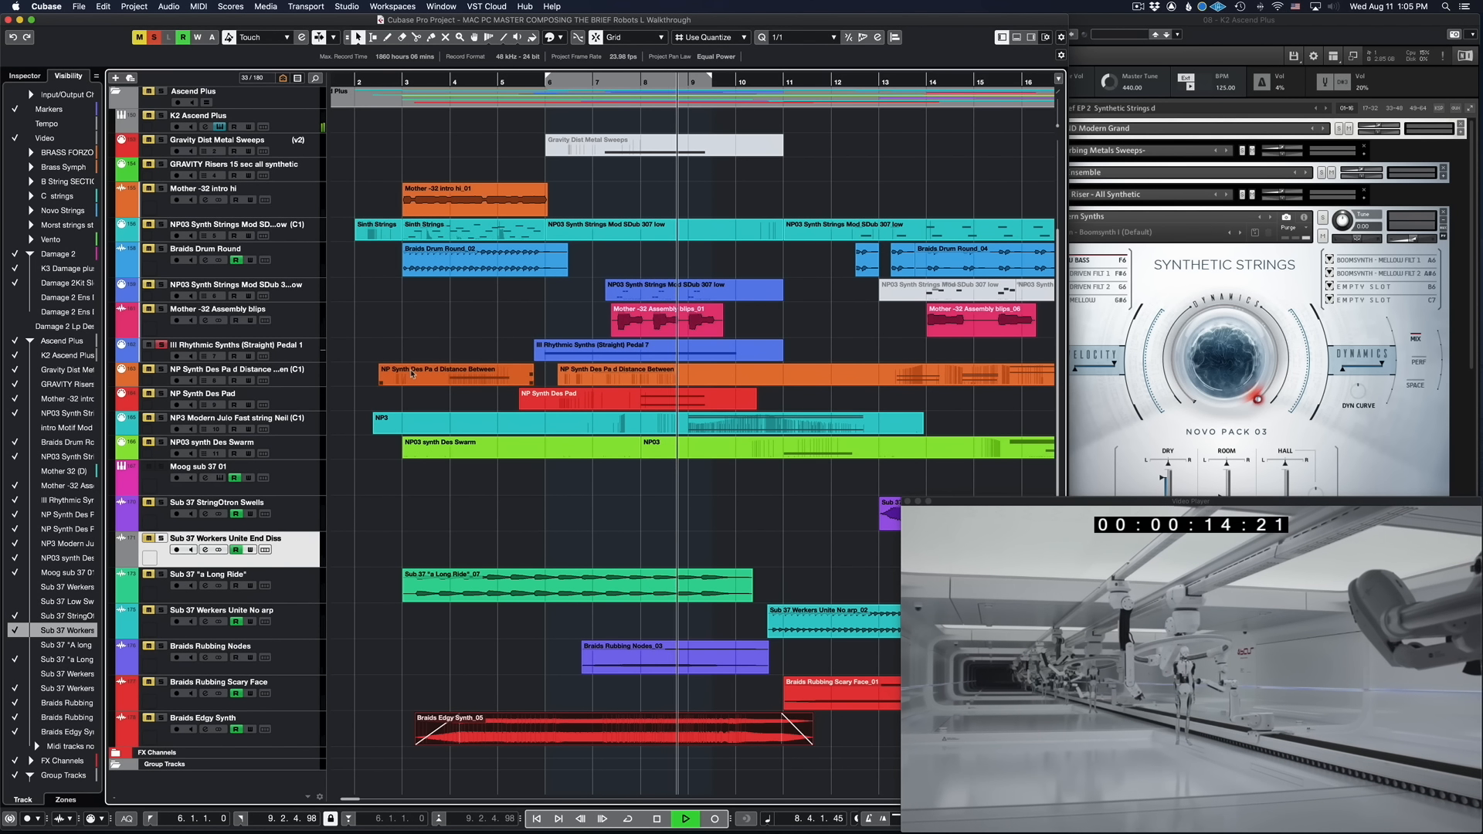
pyautogui.press('space')
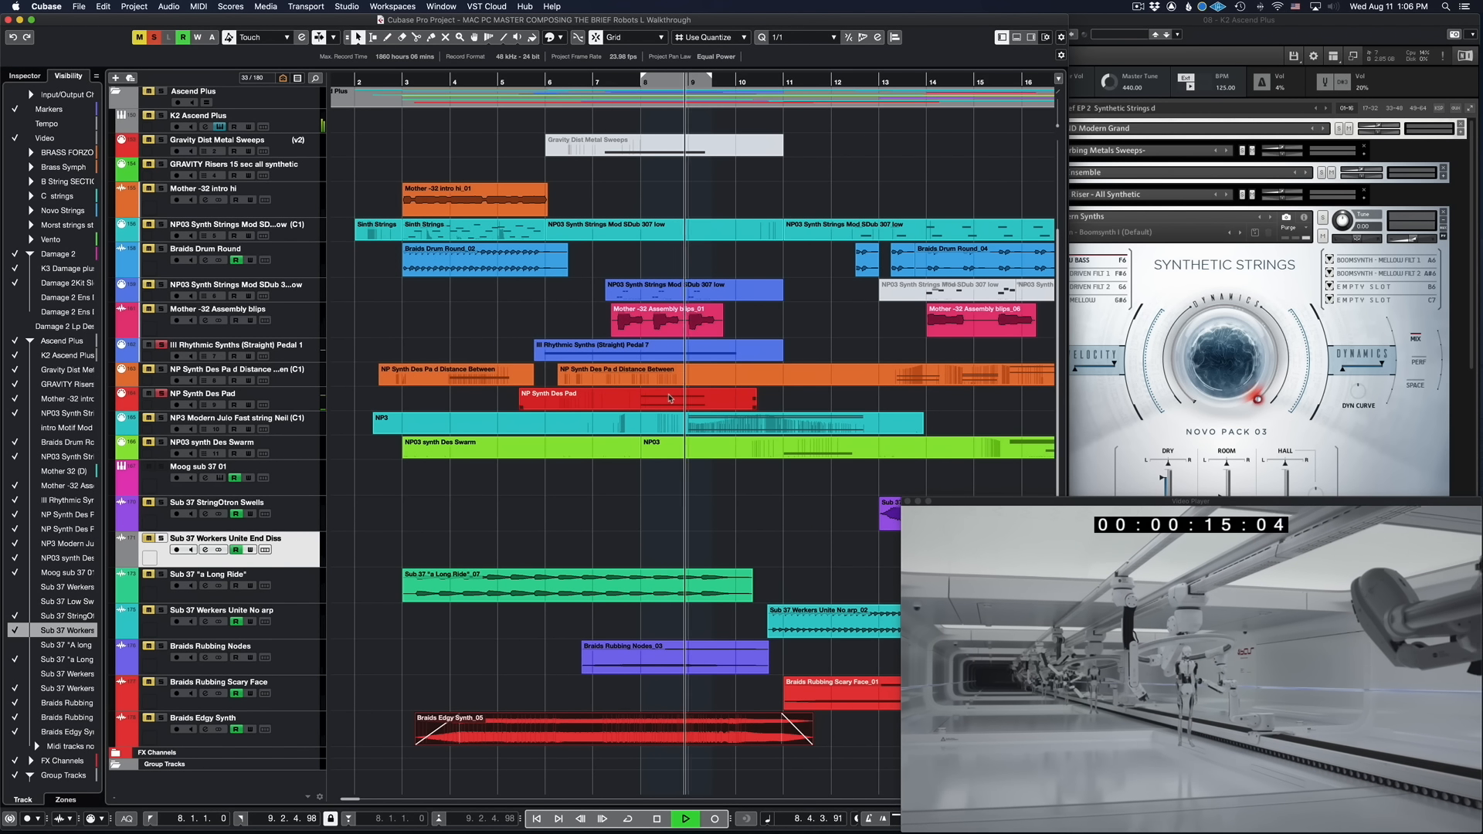
pyautogui.press('space')
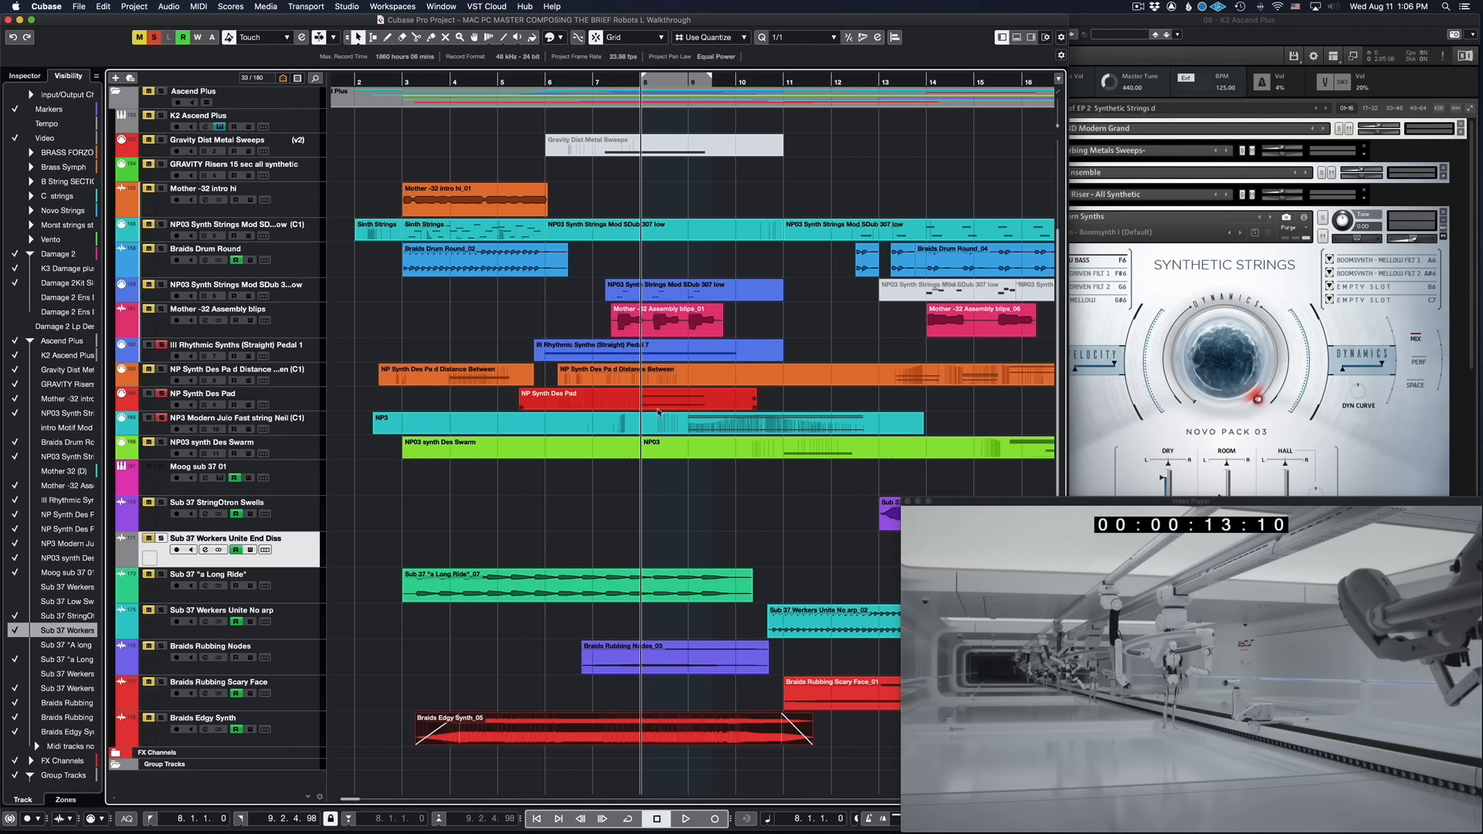
# Step: Select the NP3 Modern Julo Fast string part and audition it with the soloed rhythmic synth and pad tracks
pyautogui.click(659, 413)
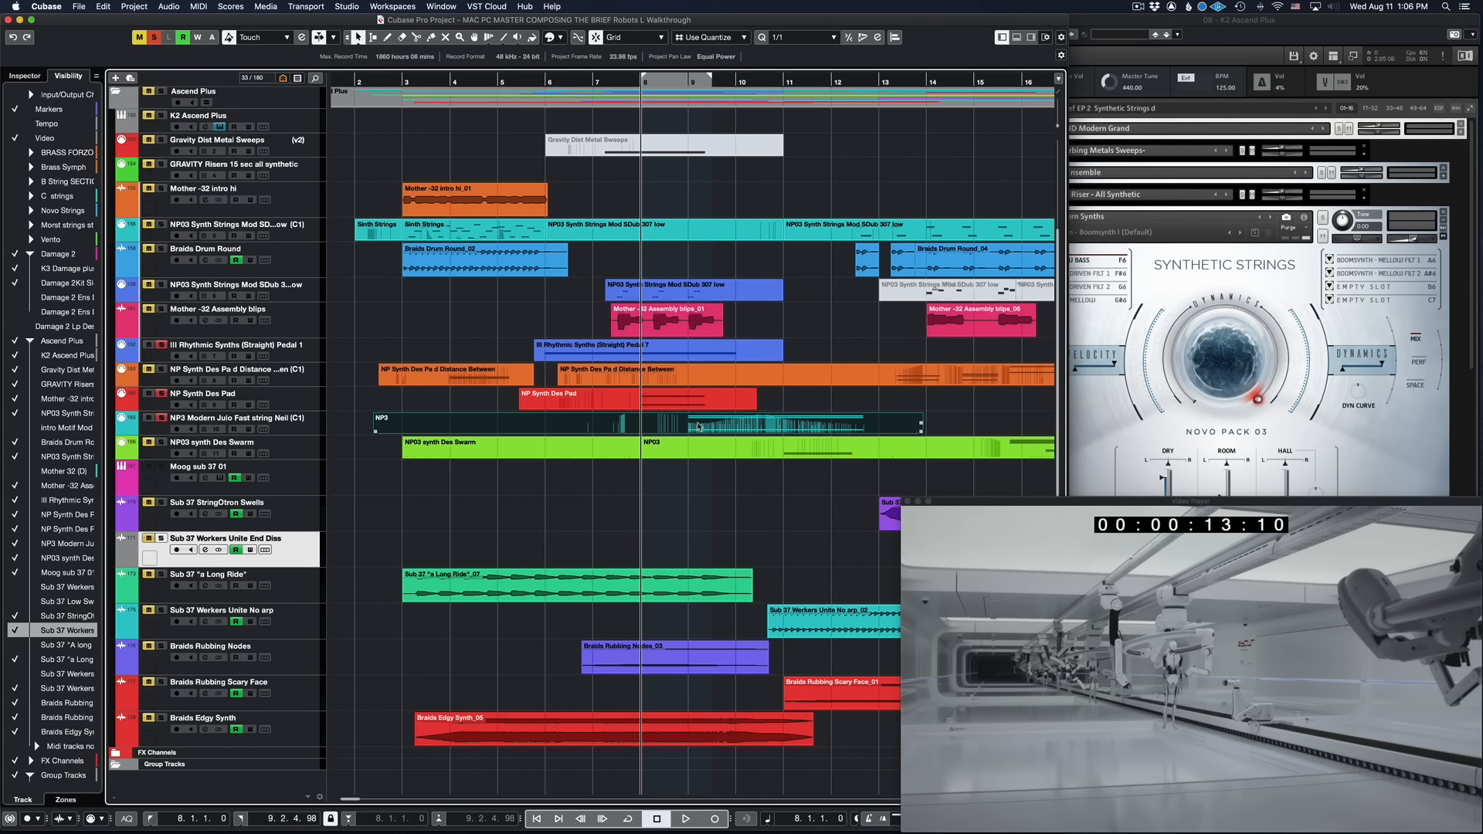
pyautogui.press('space')
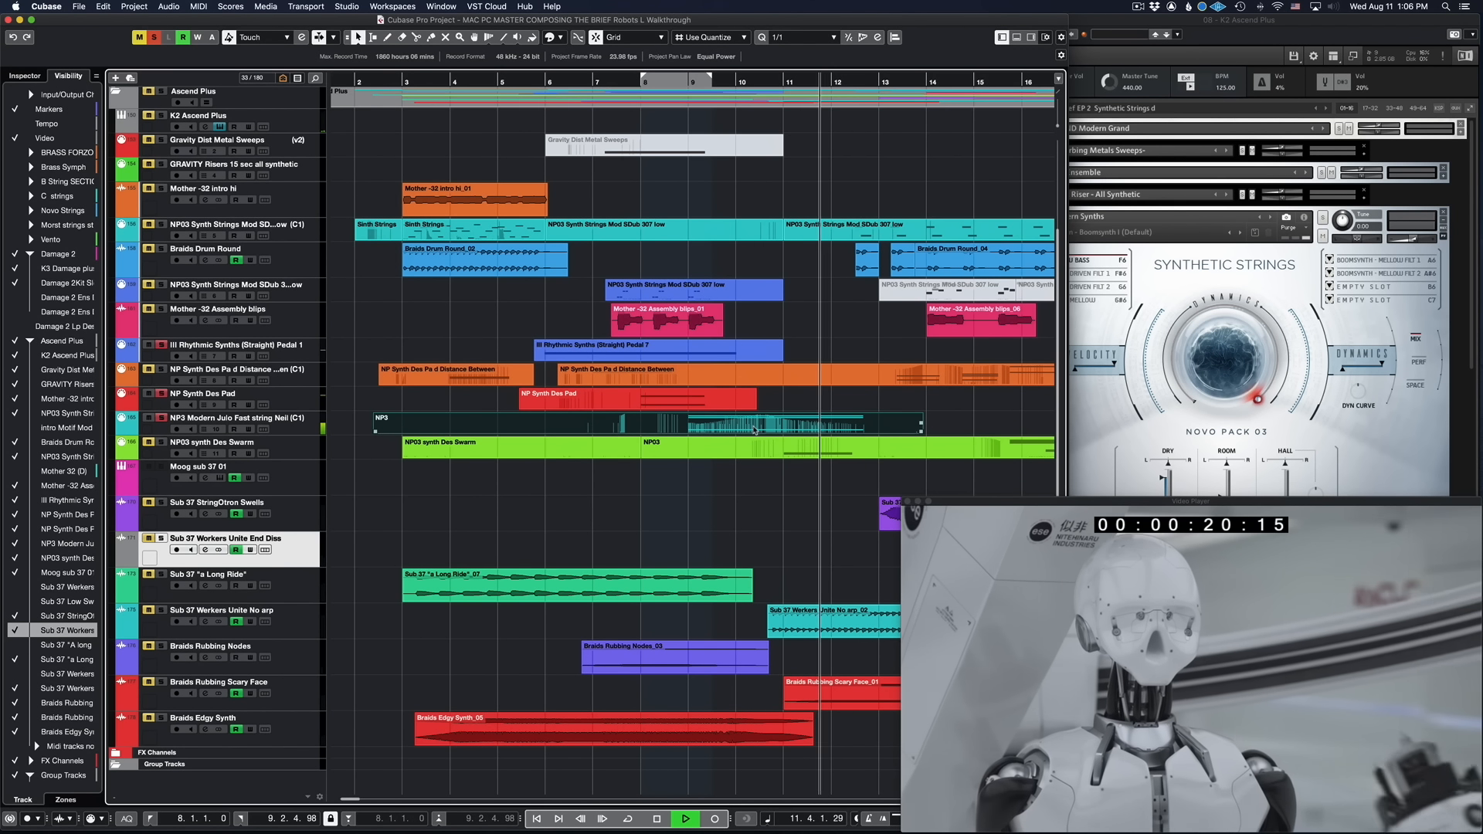
pyautogui.press('space')
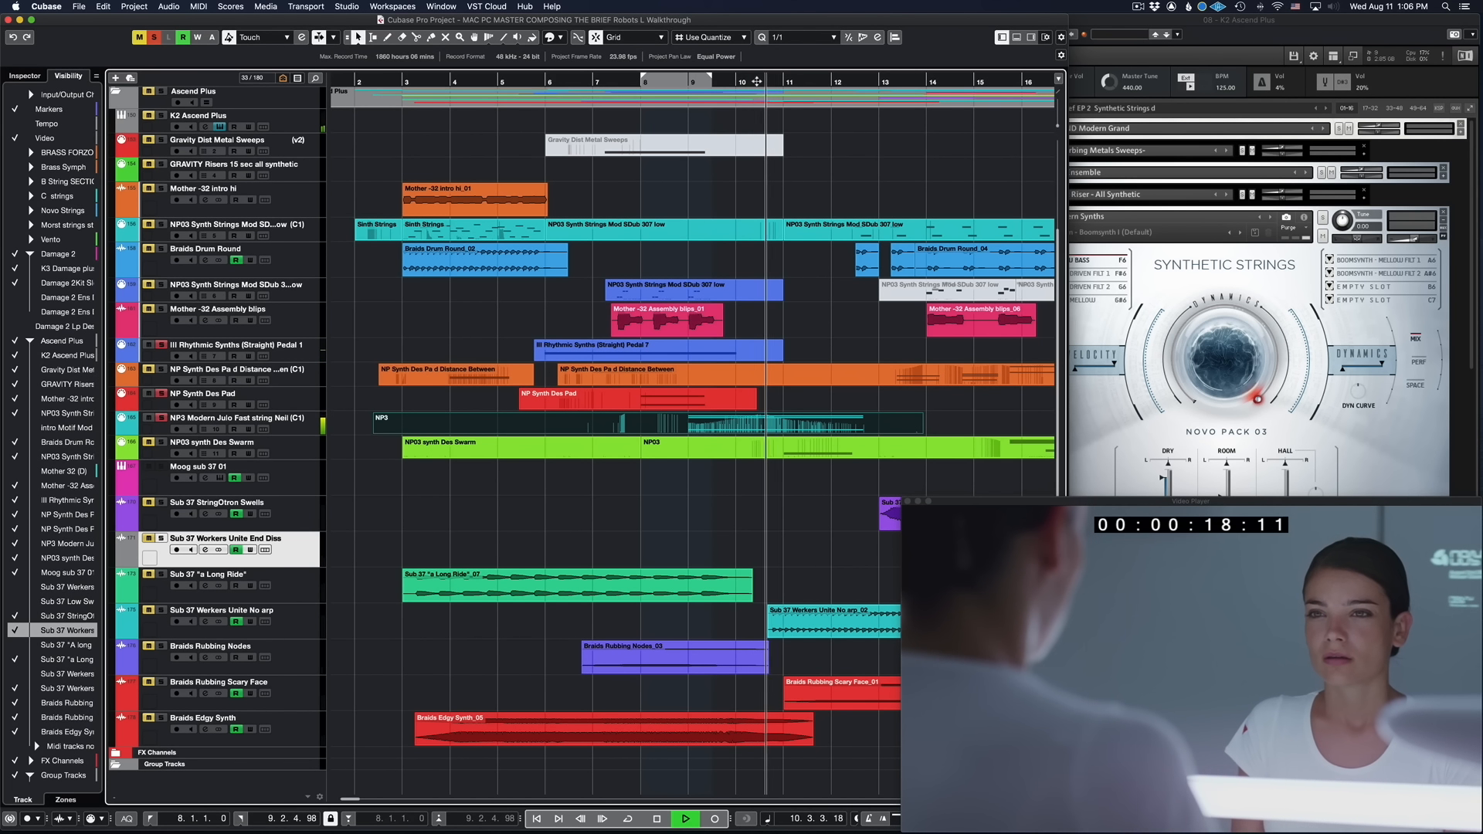
pyautogui.press('space')
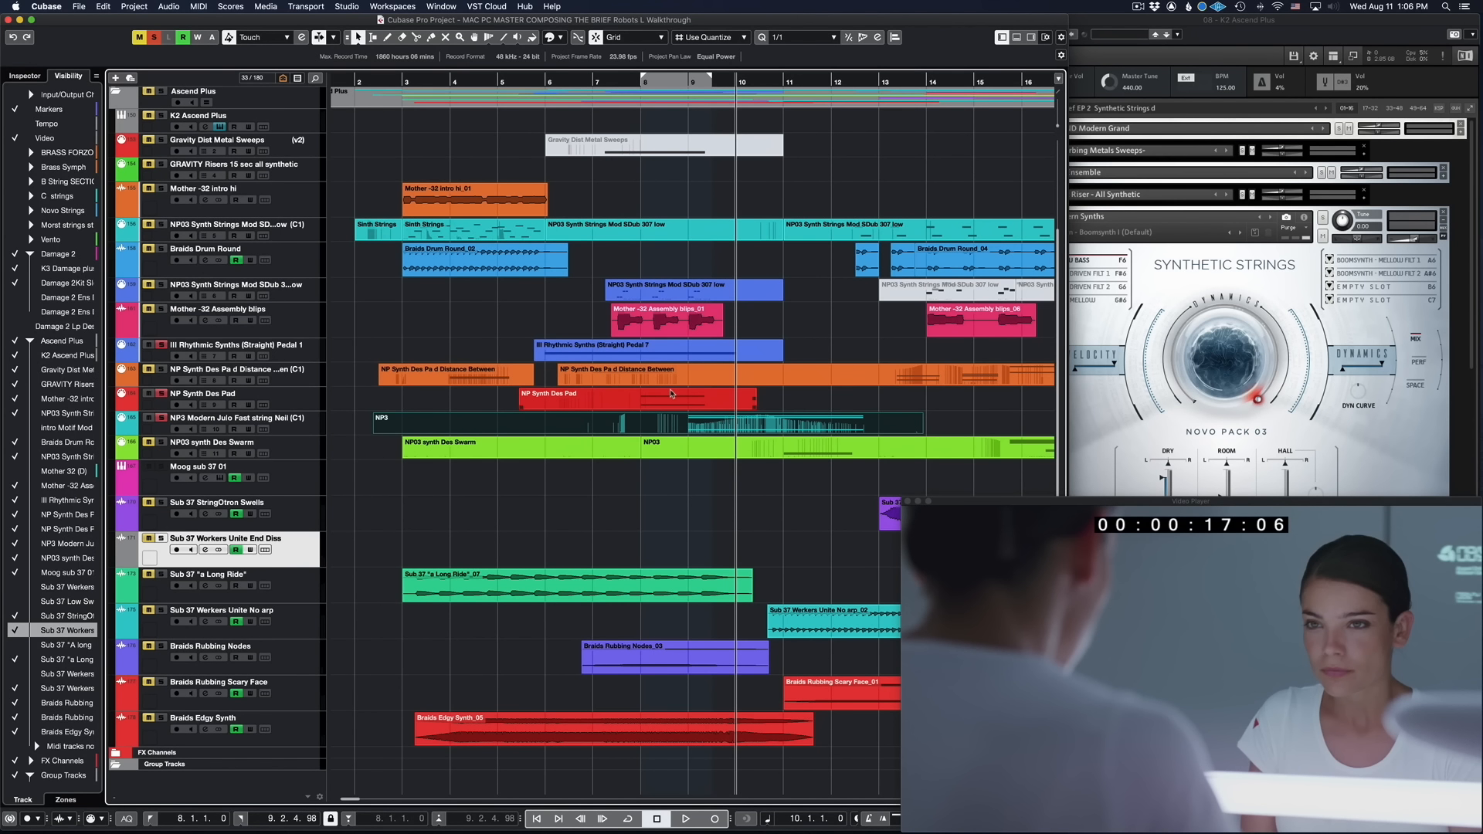
# Step: Play the full arrangement without solos from bar 8 through to the end of the video
pyautogui.press('KP_1')
pyautogui.click(701, 590)
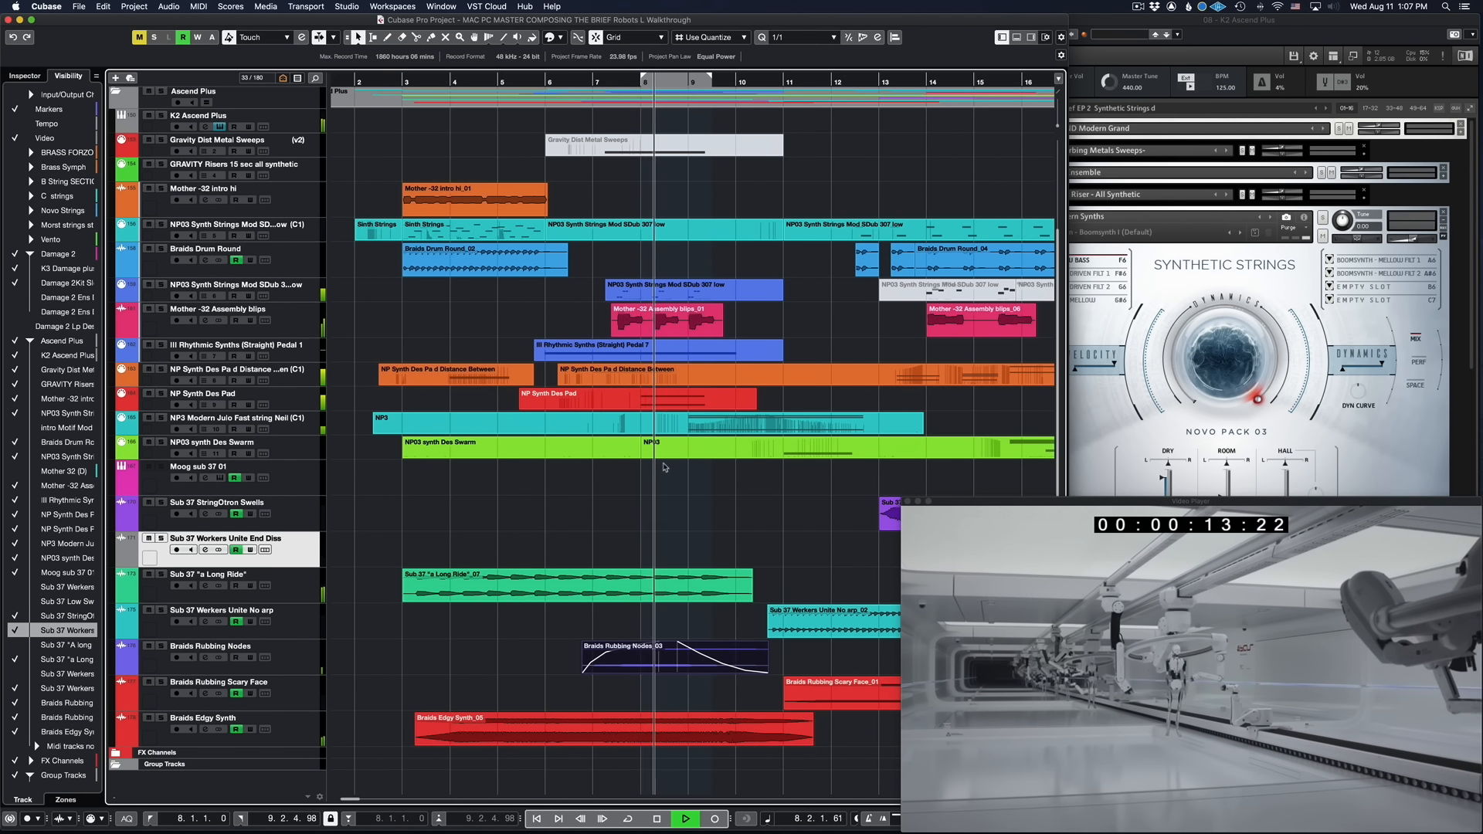
pyautogui.hscroll(3, 664, 466)
pyautogui.hscroll(3, 664, 466)
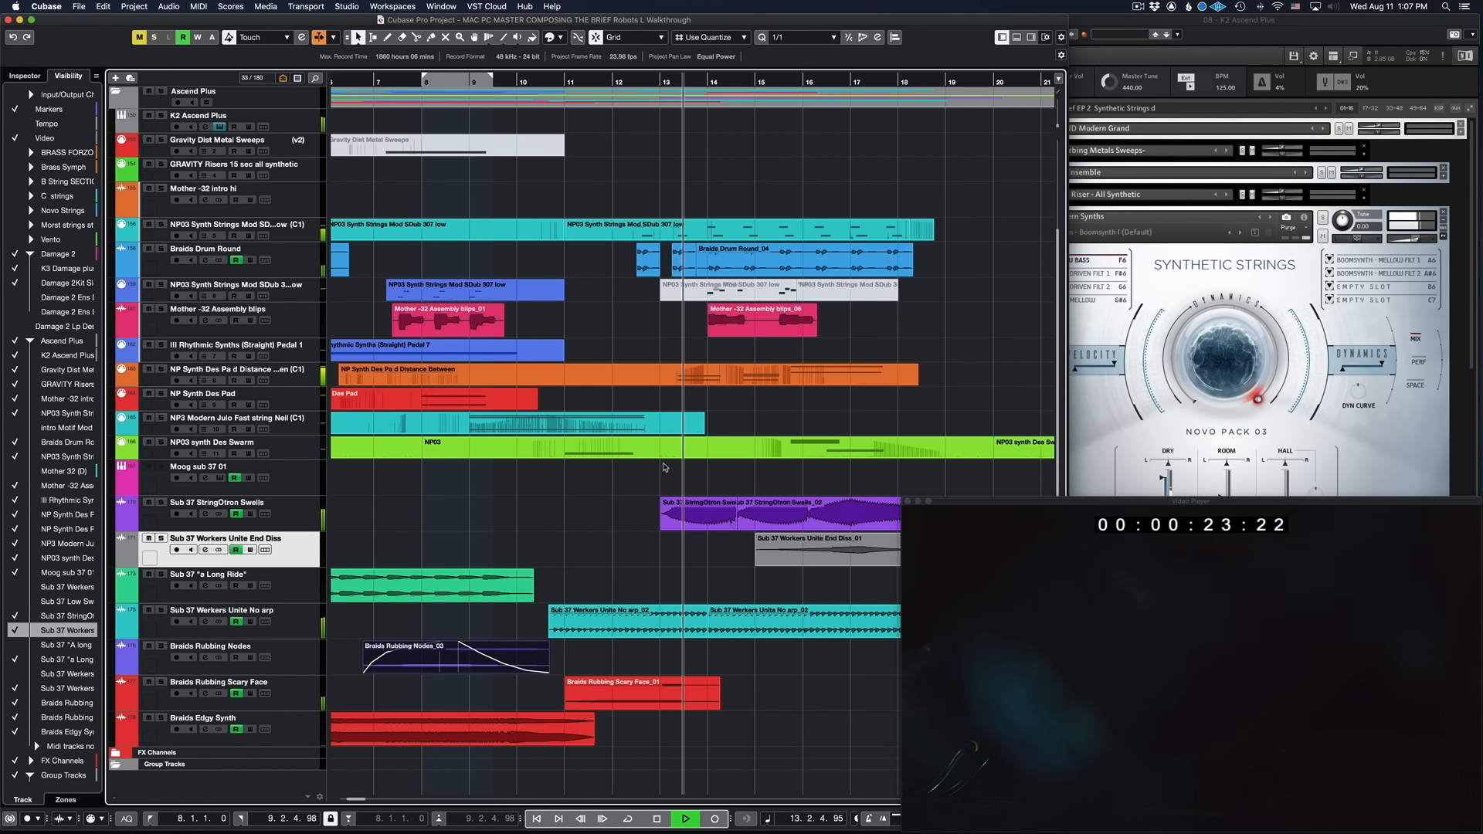
pyautogui.hscroll(3, 664, 468)
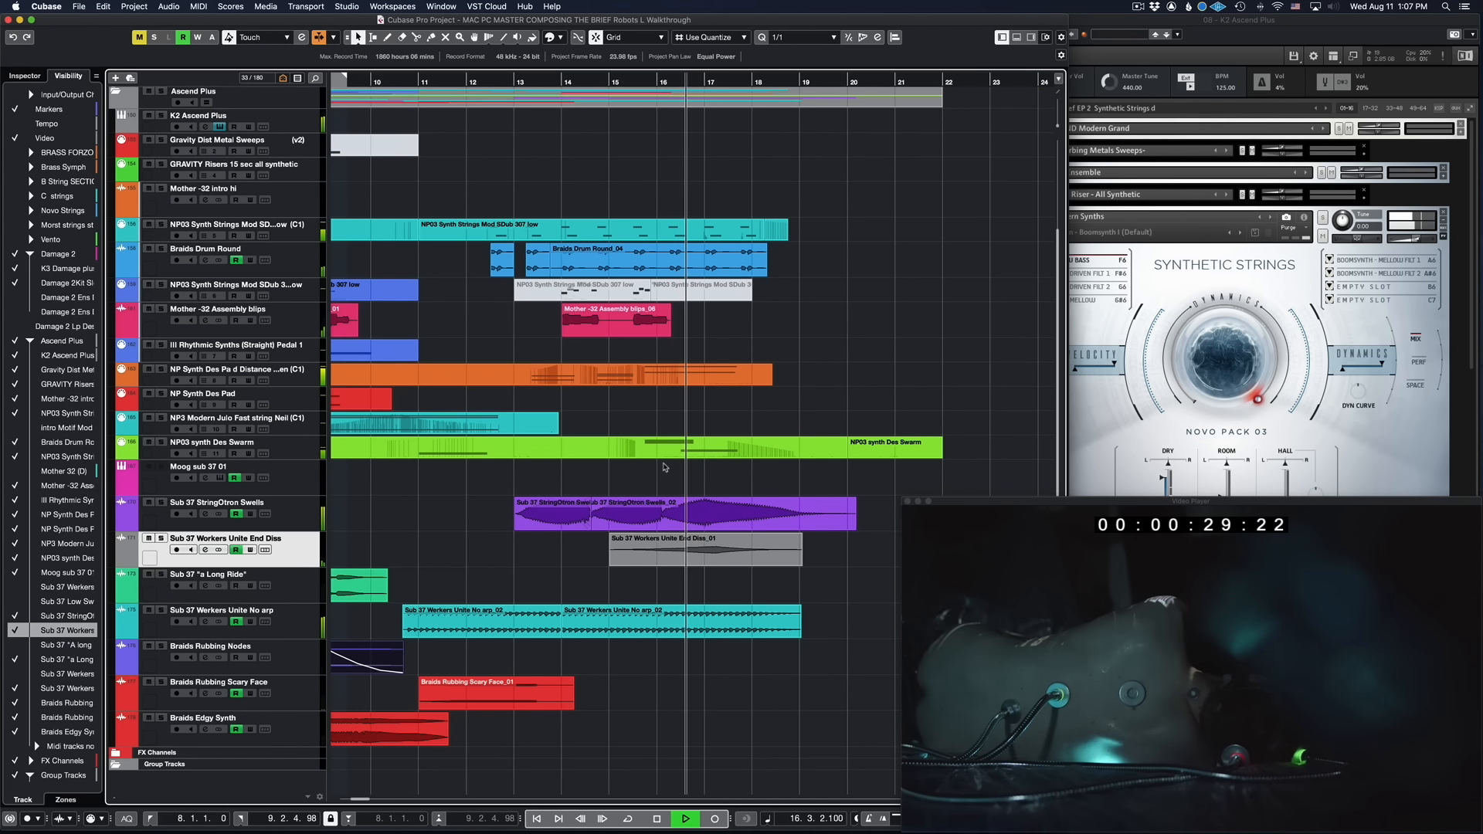
pyautogui.hscroll(-2, 664, 468)
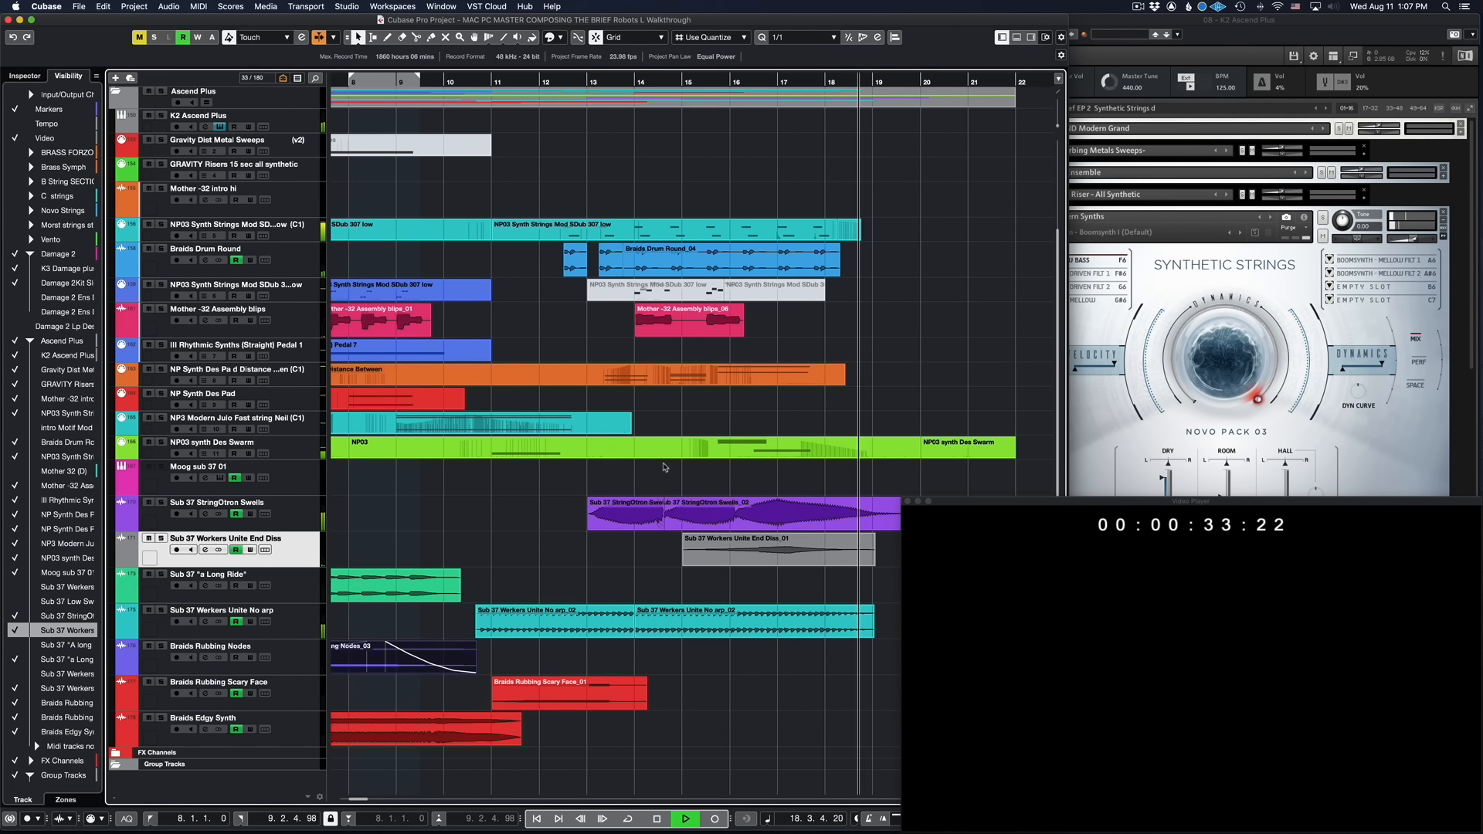
pyautogui.press('space')
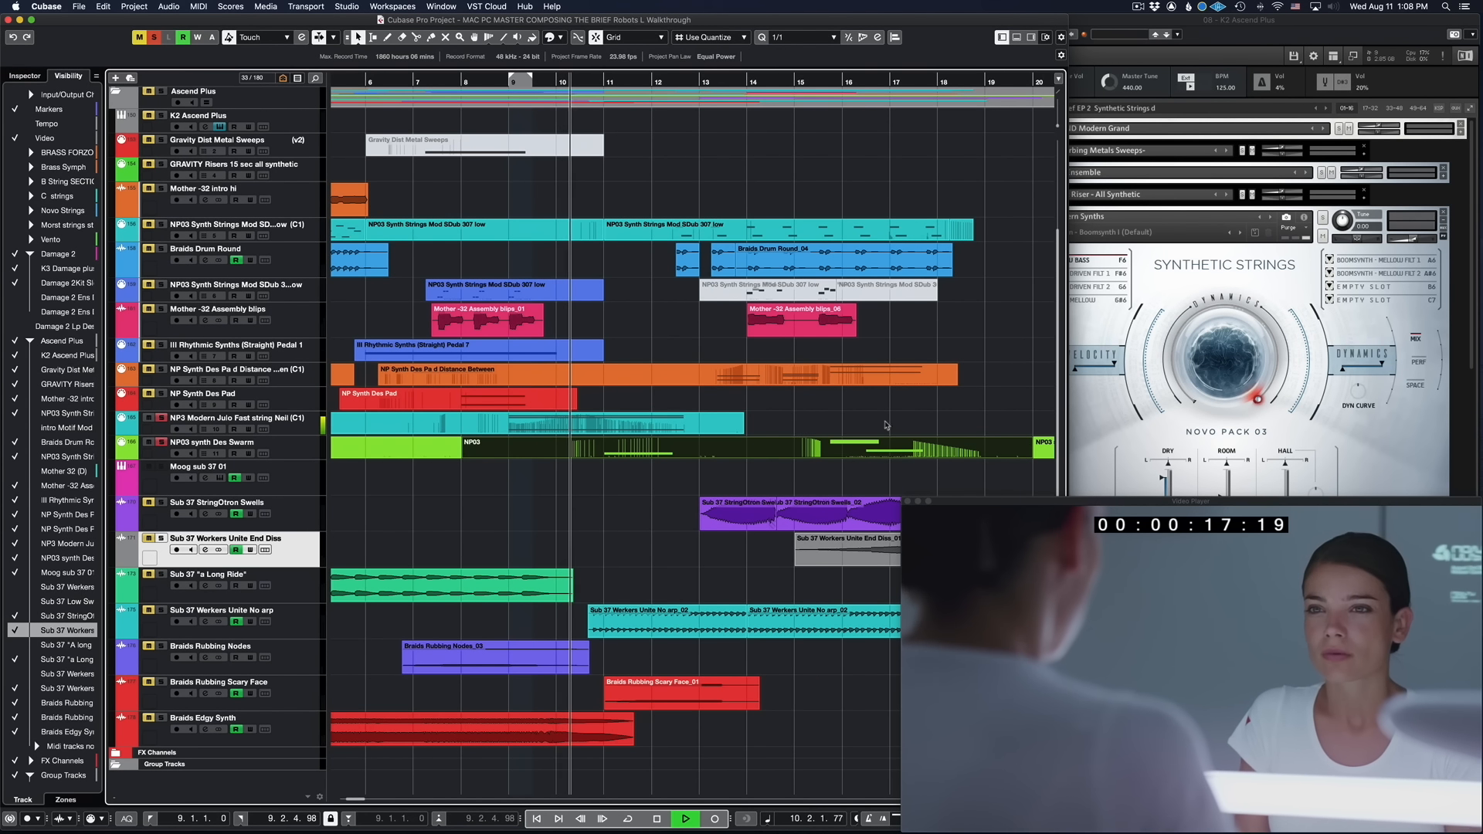
# Step: Collapse the K2 Ascend Plus instruments and expand the last Synth Designer, then stop playback of the synth Des Swarm part
pyautogui.click(1469, 110)
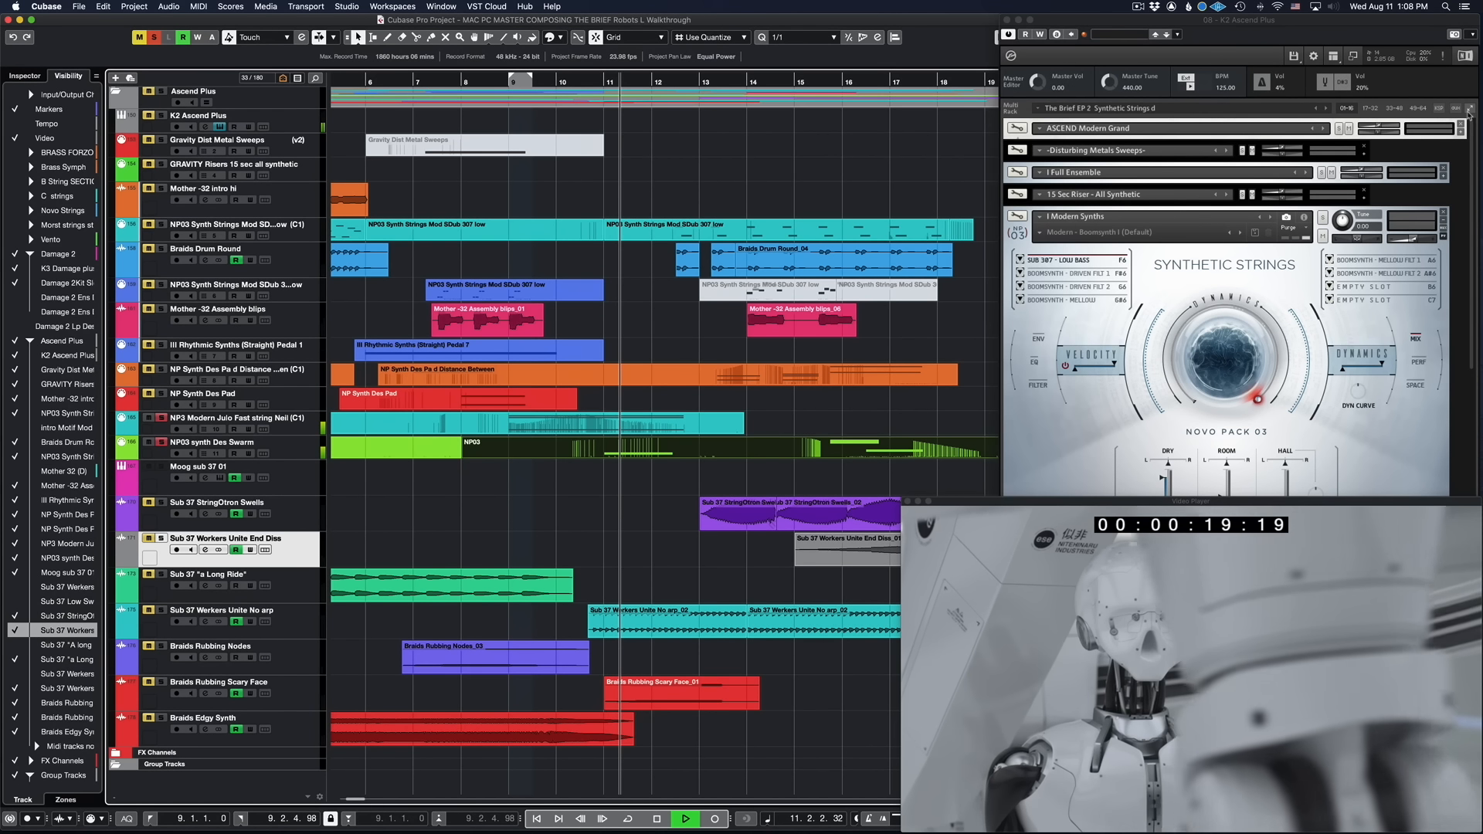
pyautogui.click(1469, 109)
pyautogui.click(1469, 109)
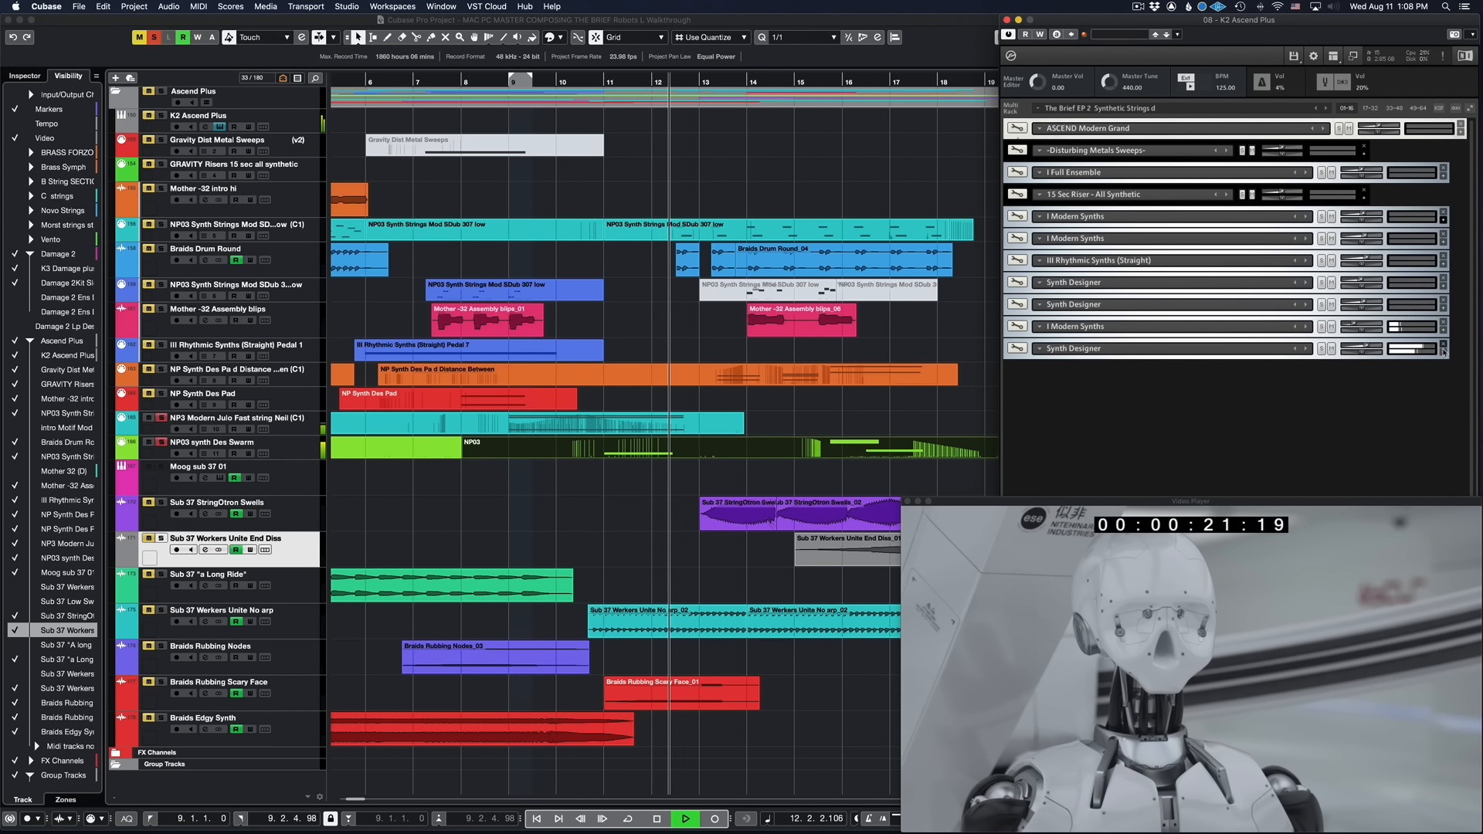
pyautogui.click(1217, 346)
pyautogui.press('space')
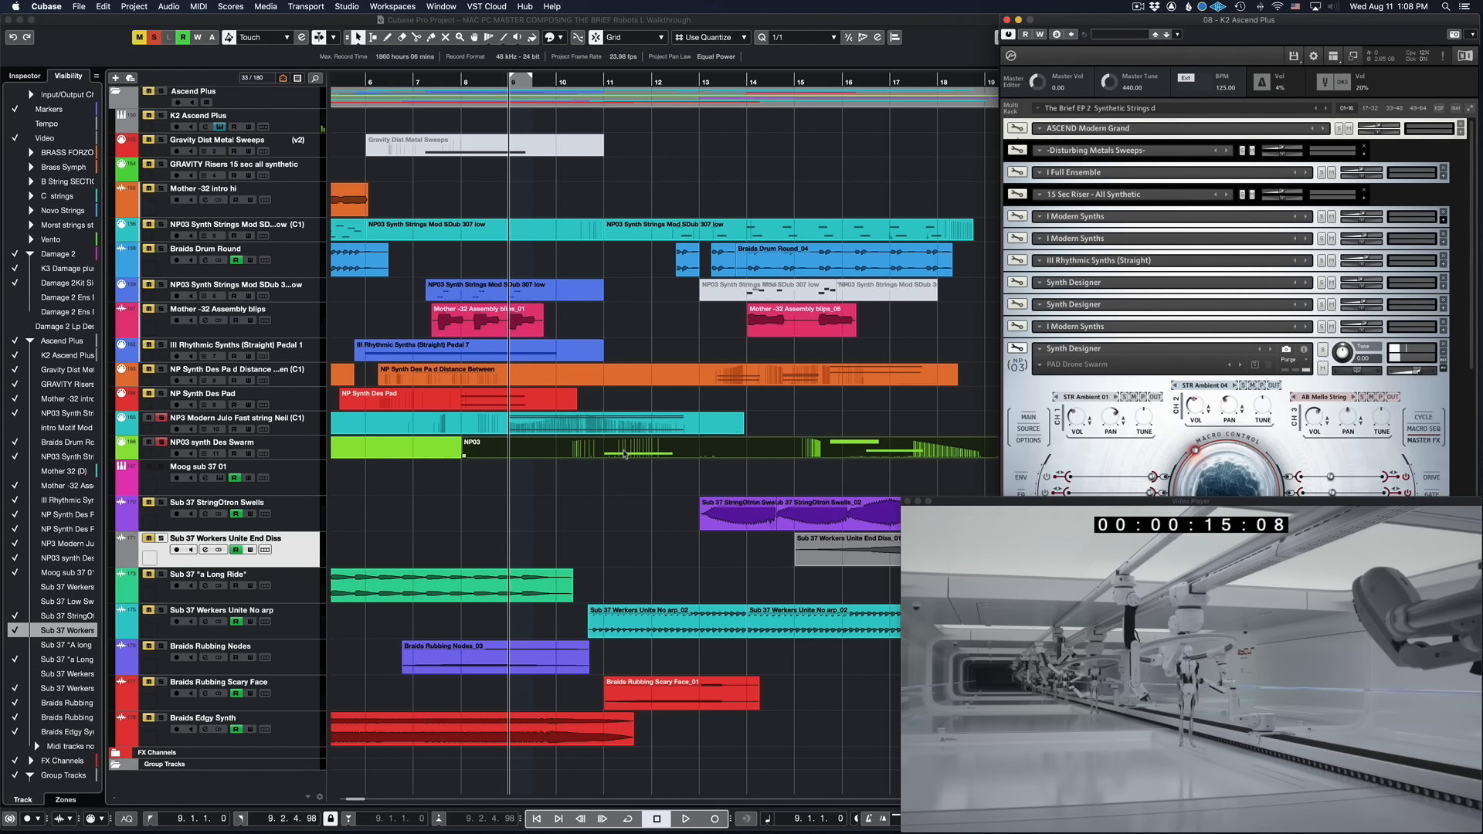
# Step: Audition the Braids Rubbing Scary Face and Sub 37 Workers Unite No arp tracks in solo
pyautogui.click(634, 647)
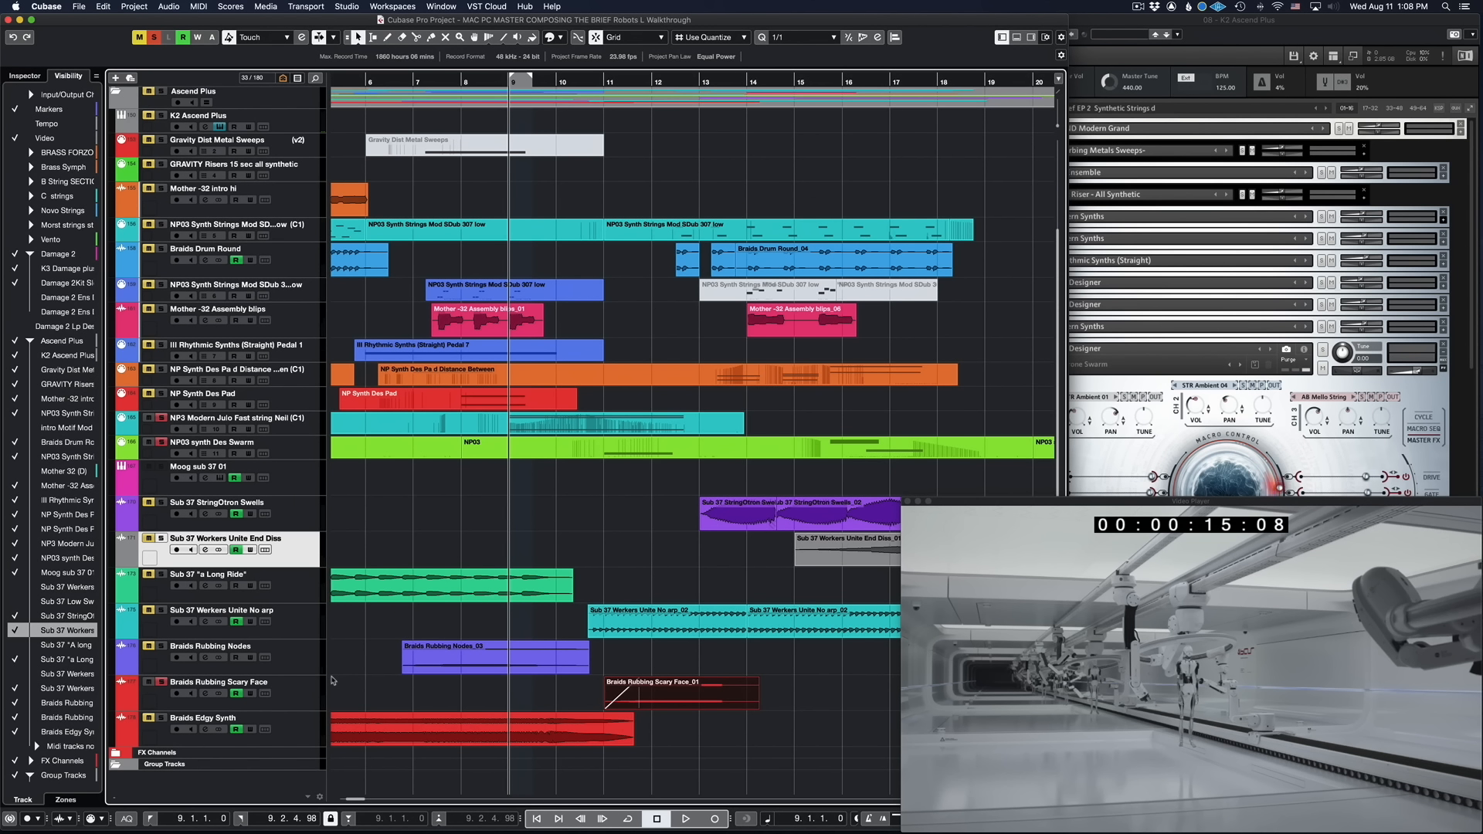
pyautogui.press('space')
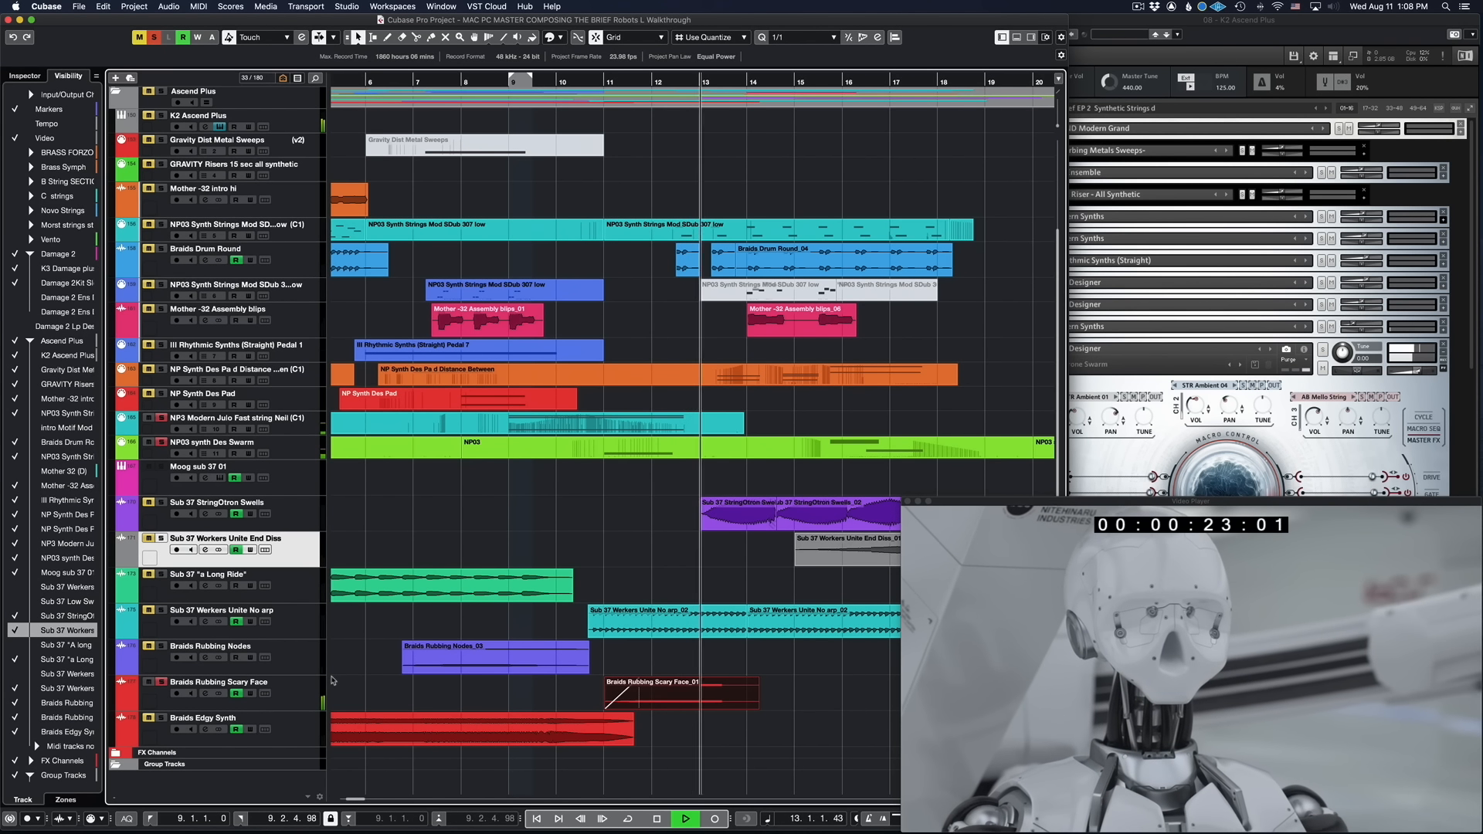
pyautogui.press('space')
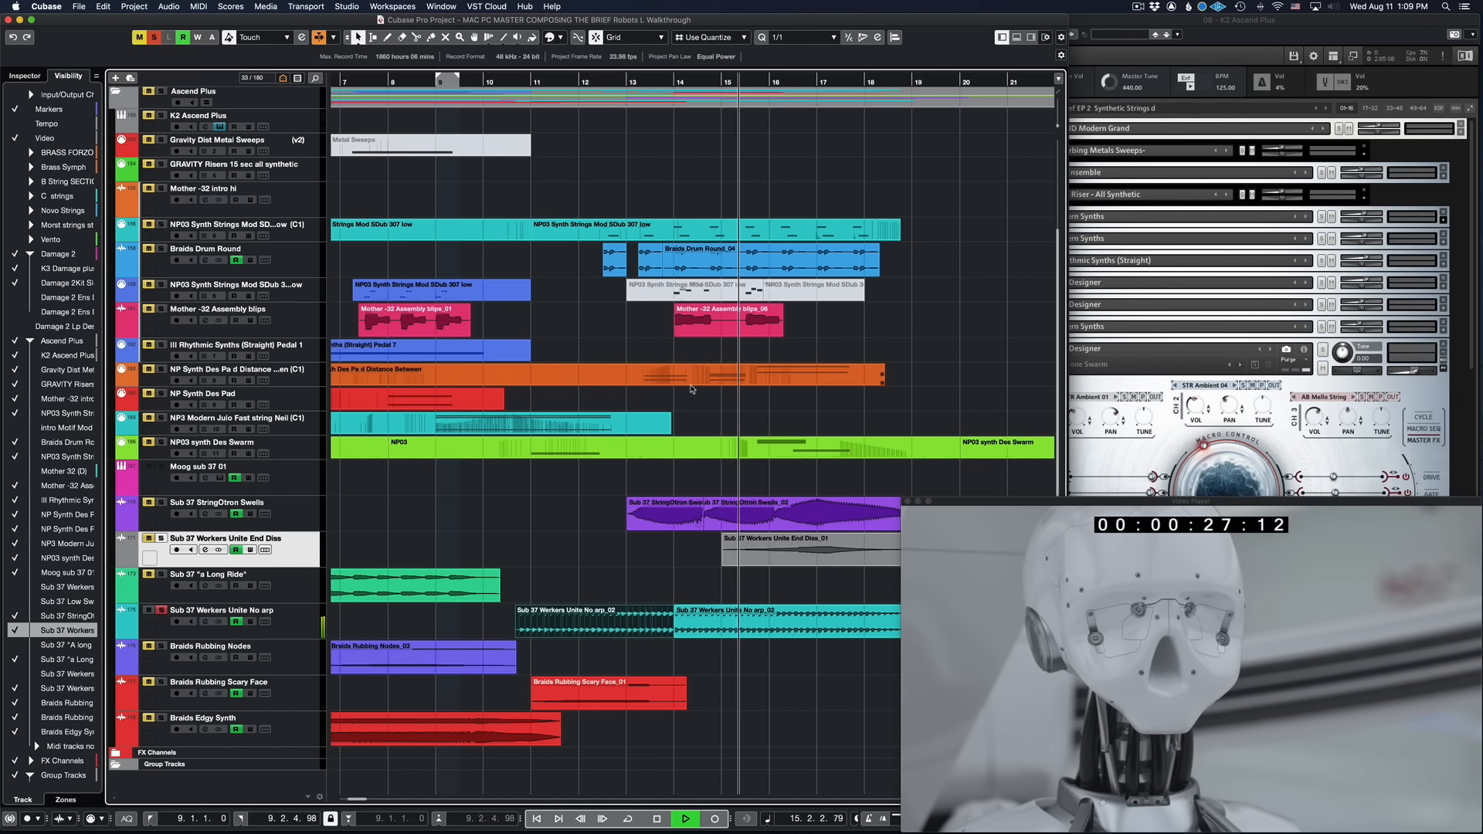
pyautogui.scroll(3, 692, 388)
pyautogui.press('space')
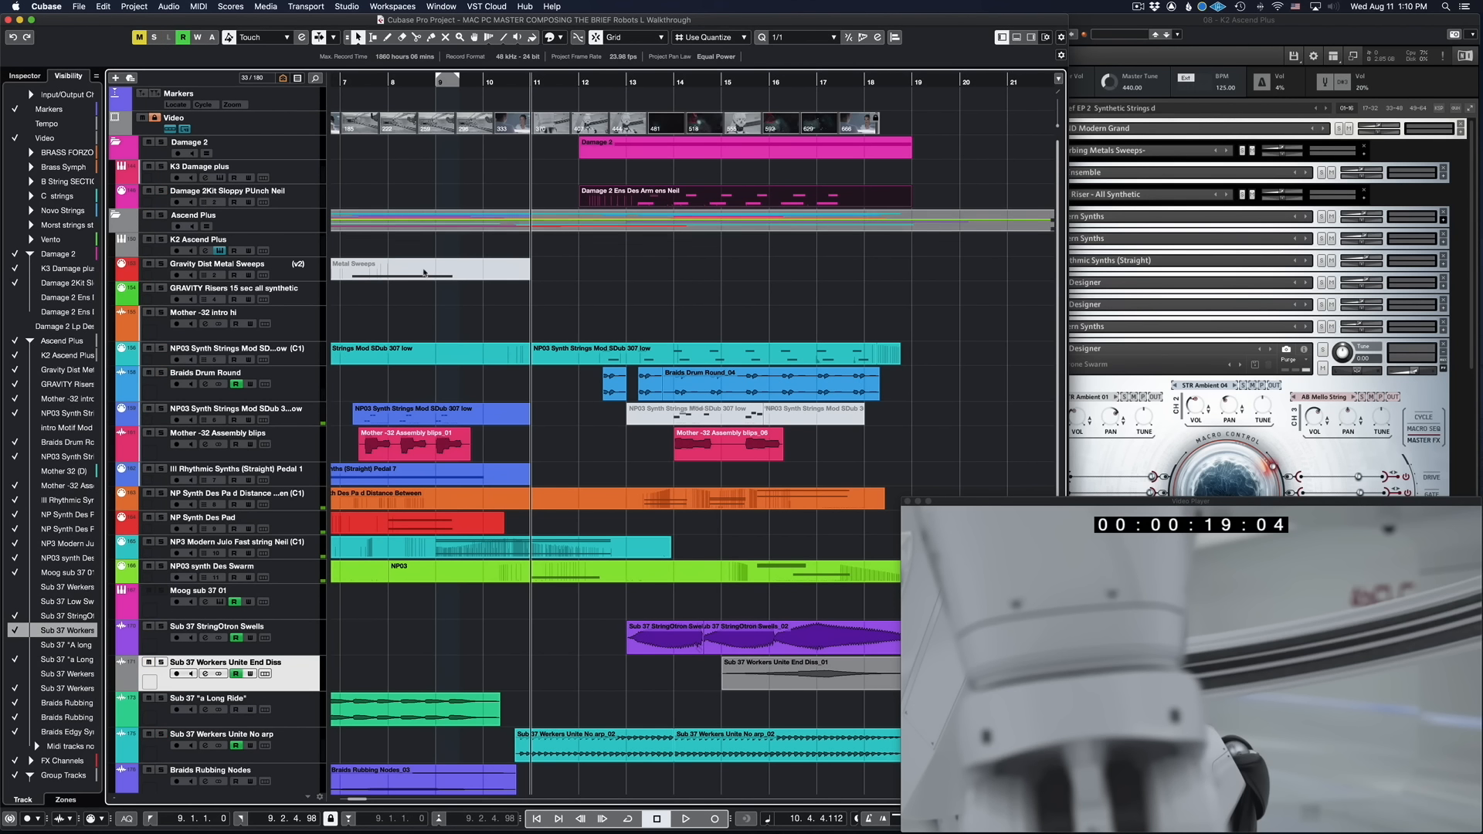
# Step: Audition the soloed NP Synth Des Pad Distance Between part from bar 13
pyautogui.hscroll(3, 533, 383)
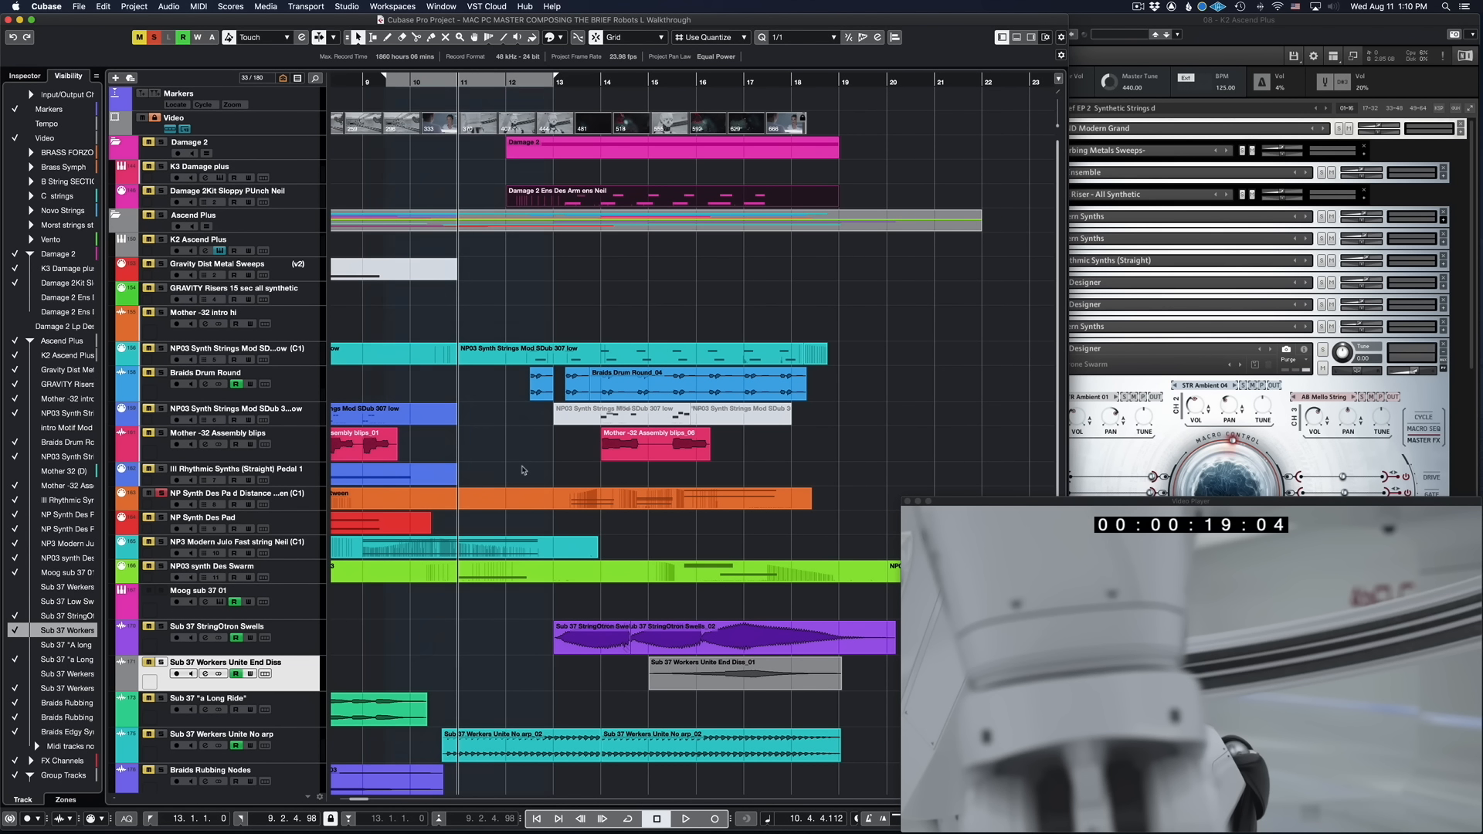
pyautogui.press('KP_1')
pyautogui.click(624, 501)
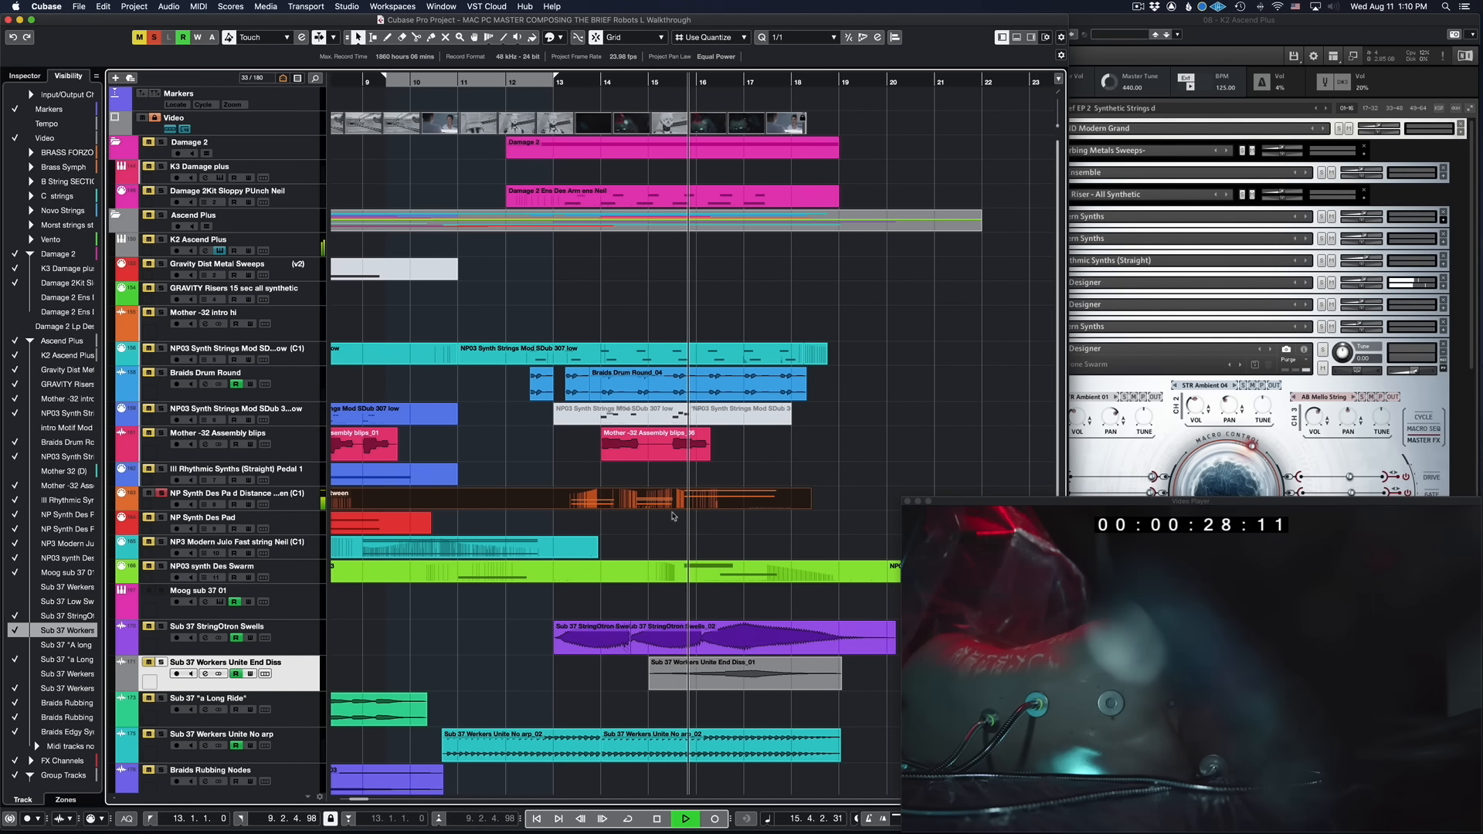
pyautogui.press('space')
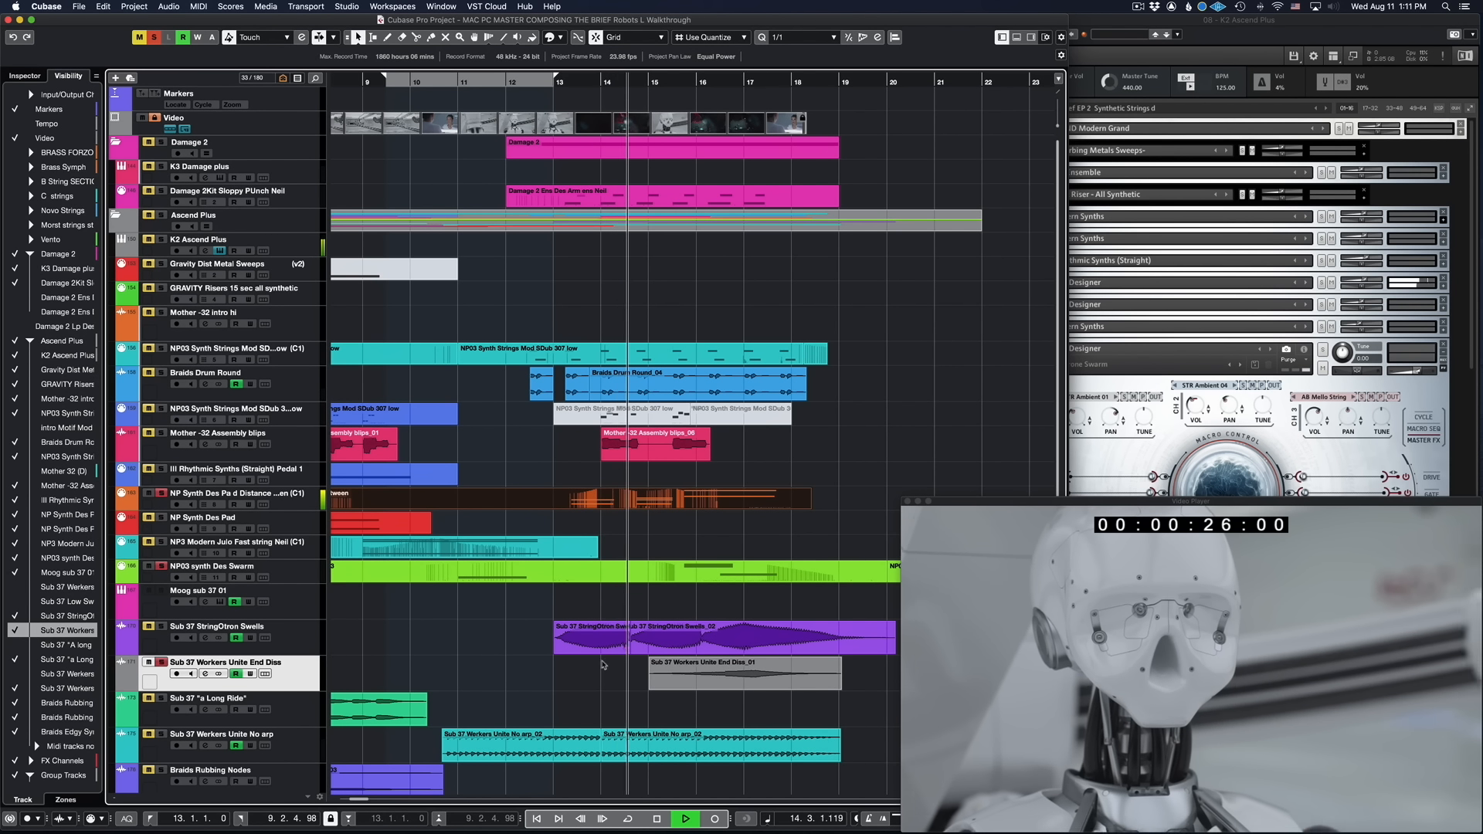
# Step: Audition the Sub 37 Workers Unite End Diss and Sub 37 StringOtron Swells parts in solo
pyautogui.click(671, 683)
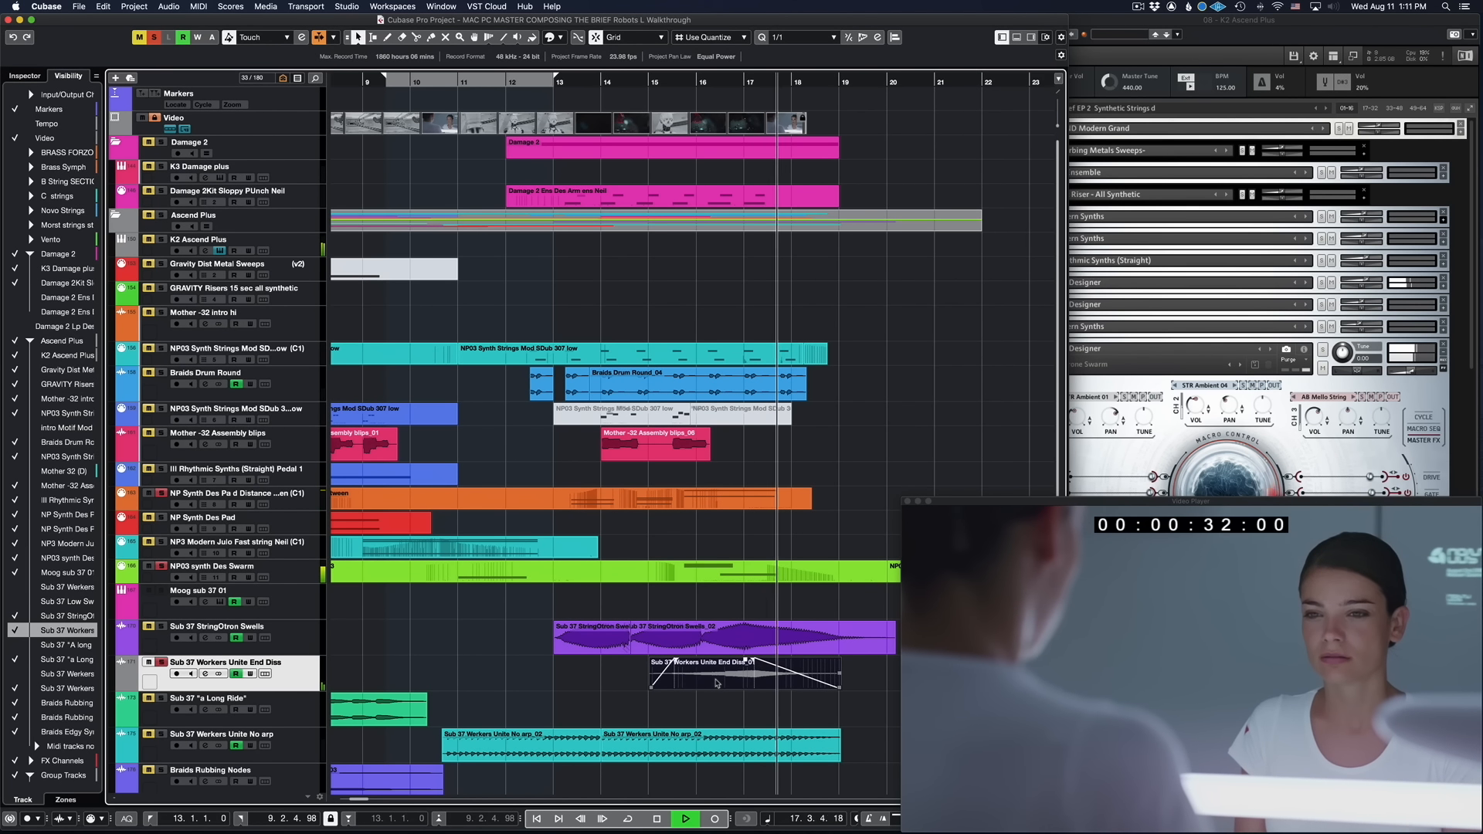
pyautogui.press('space')
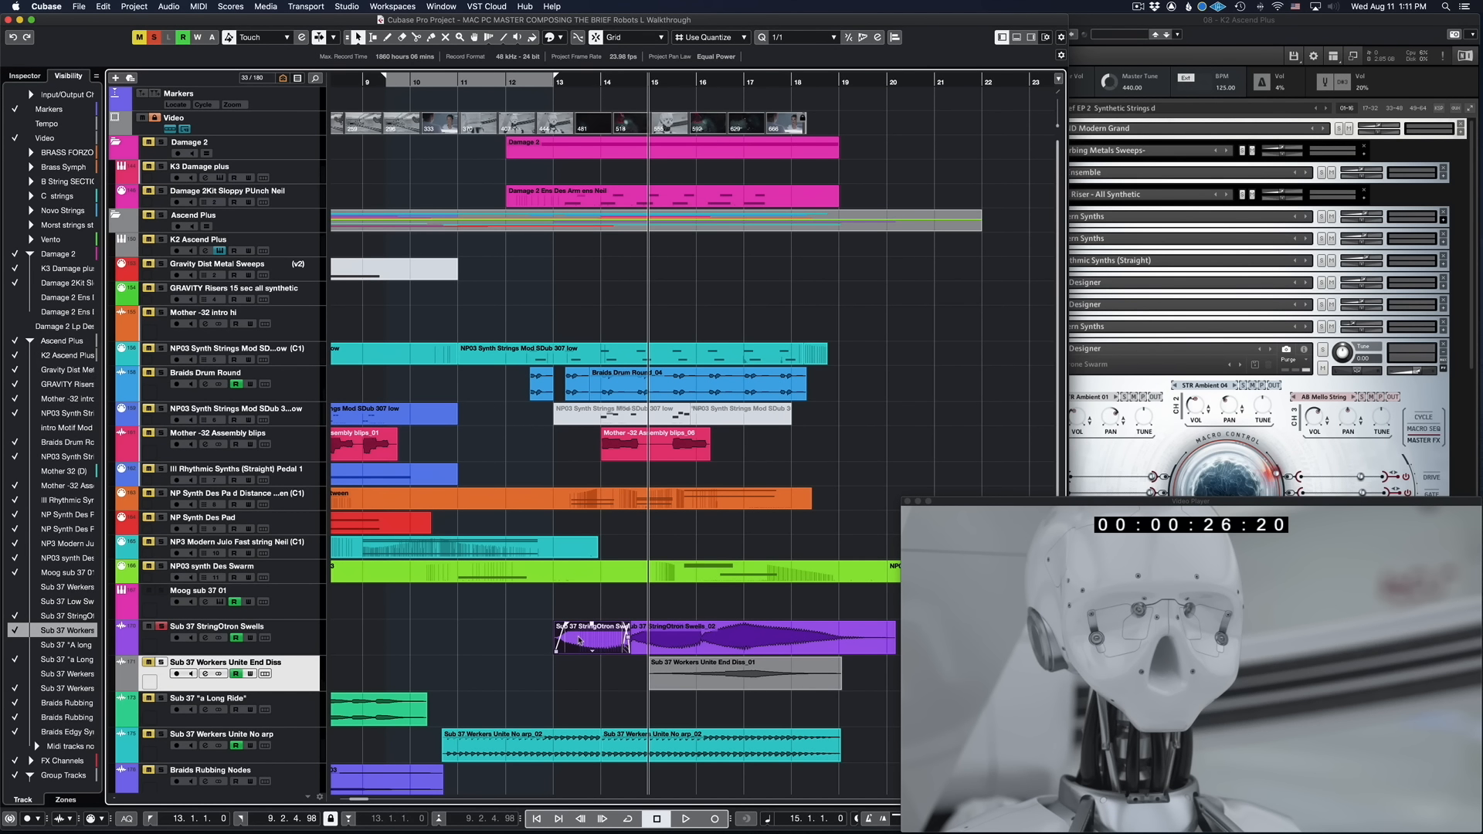
pyautogui.press('1')
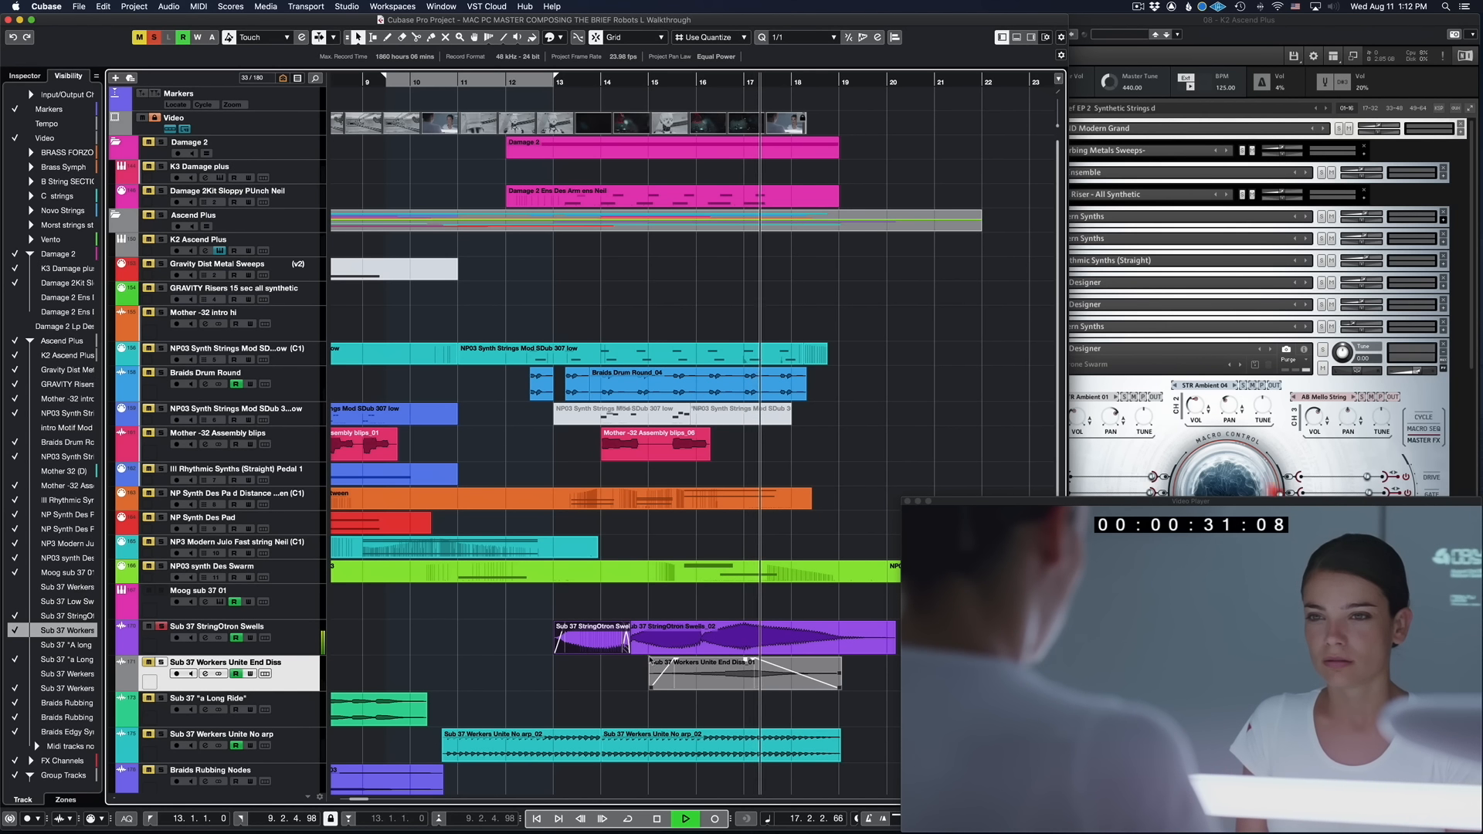
pyautogui.press('space')
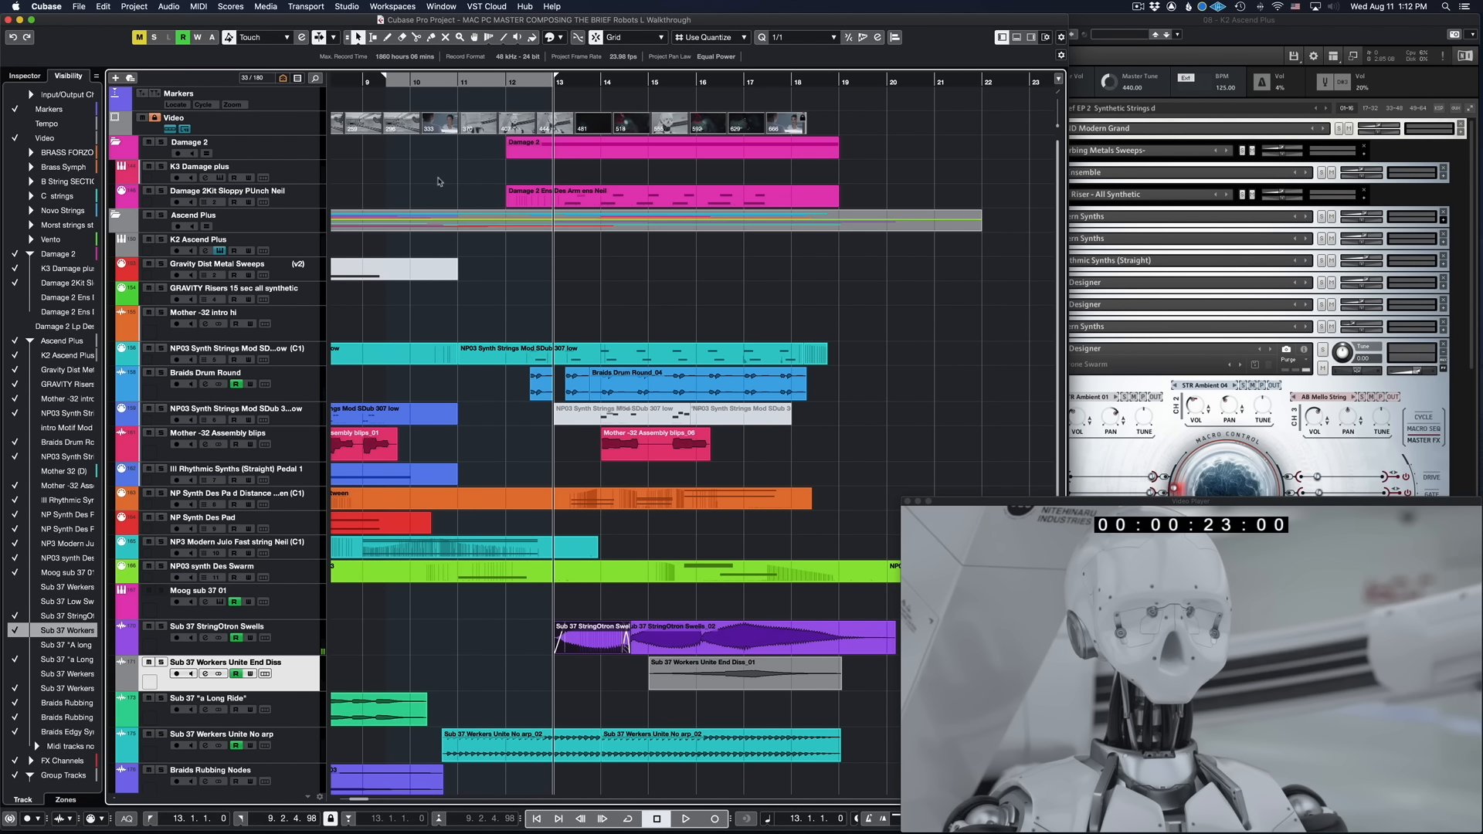
# Step: Set the left locator to bar 9 and move the playhead to it
pyautogui.hotkey('shift', 'l')
pyautogui.write('9')
pyautogui.press('Return')
pyautogui.press('KP_1')
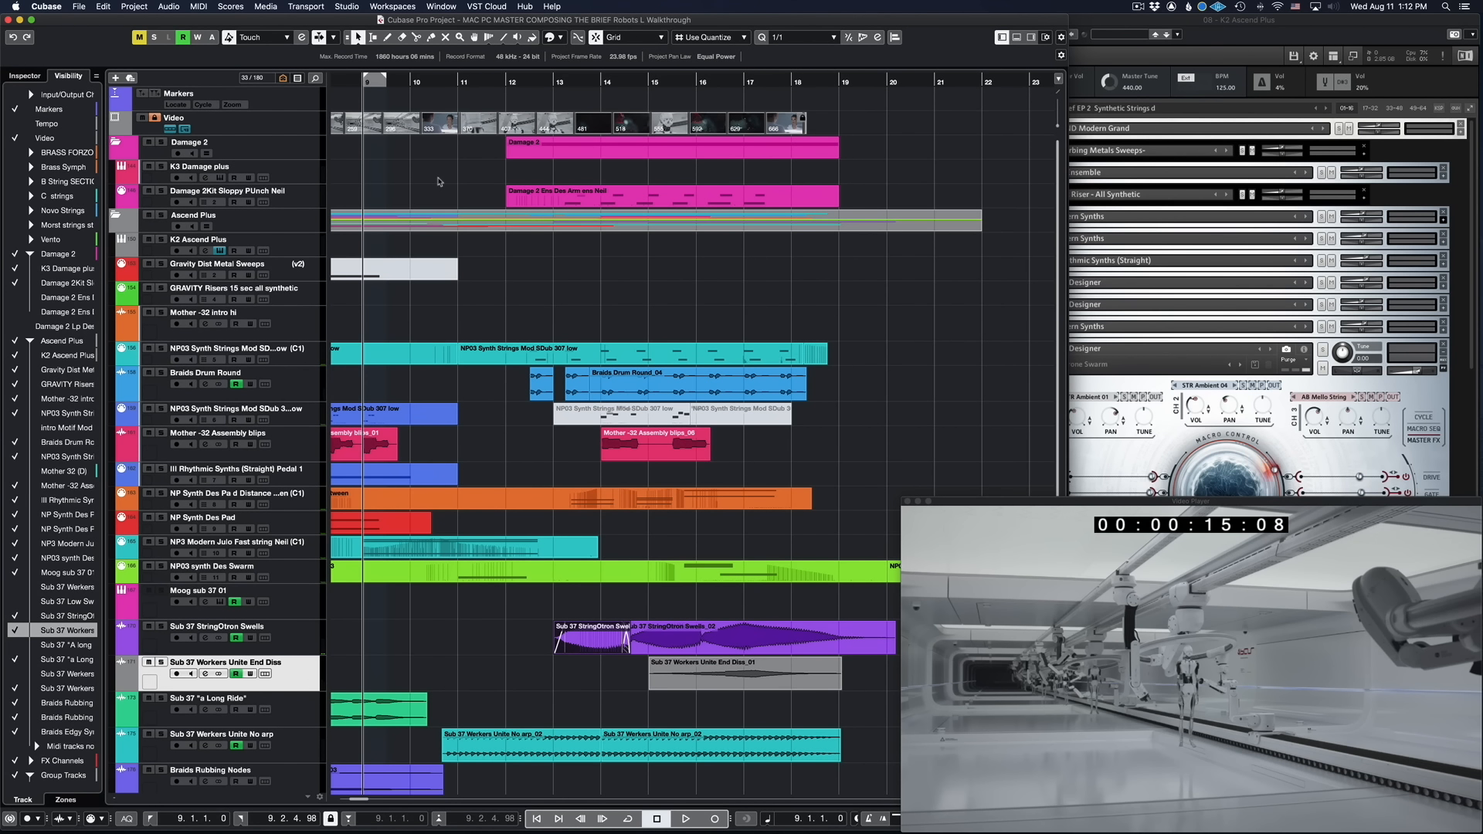